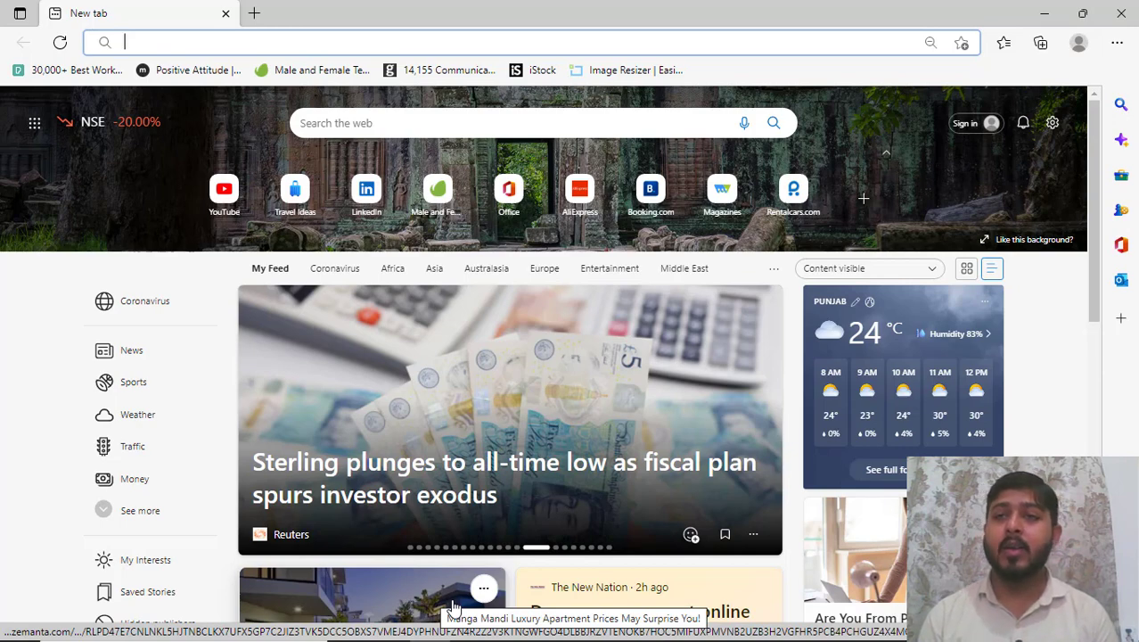
- Switch from Edge to Chrome, replace the old results tab, and rerun the 'planning engineer cv' search
click(1037, 16)
click(636, 625)
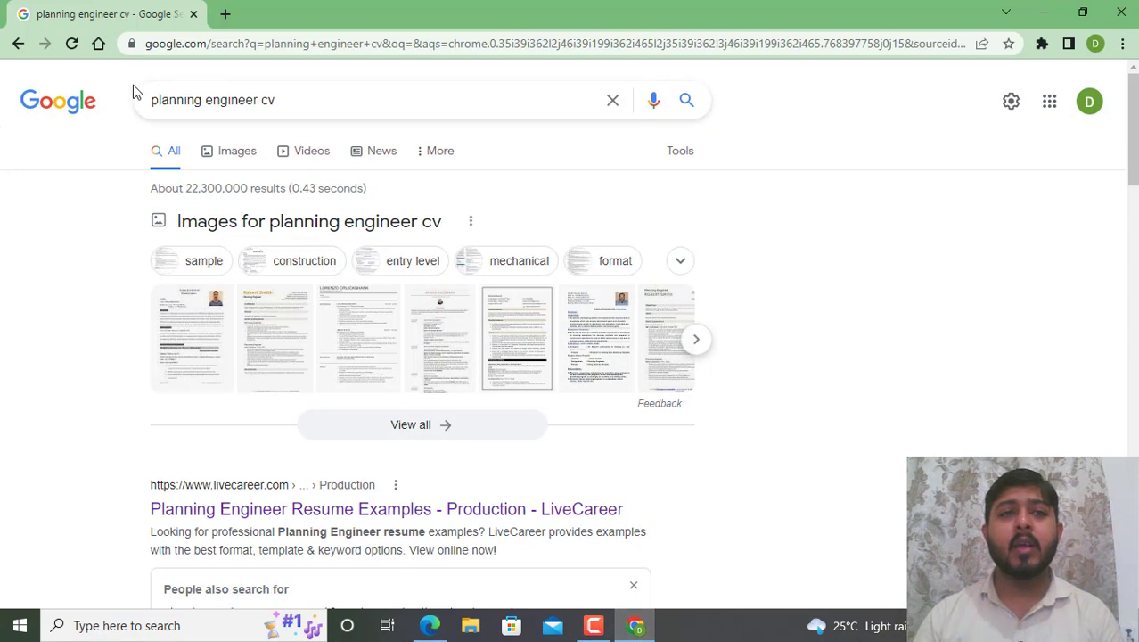
click(225, 14)
click(194, 14)
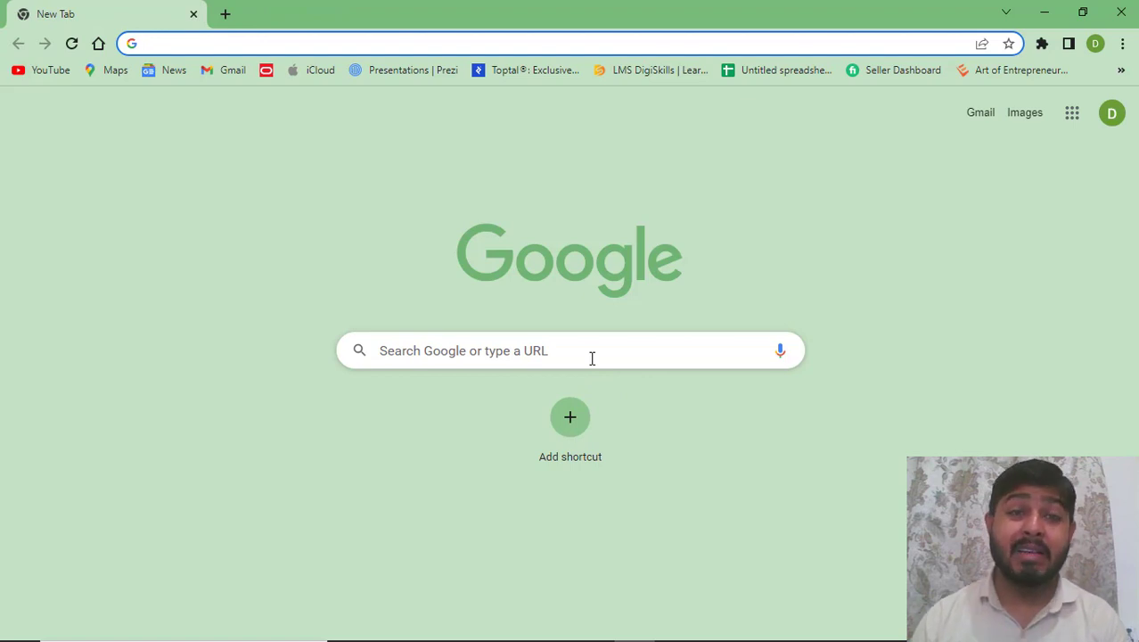
click(592, 359)
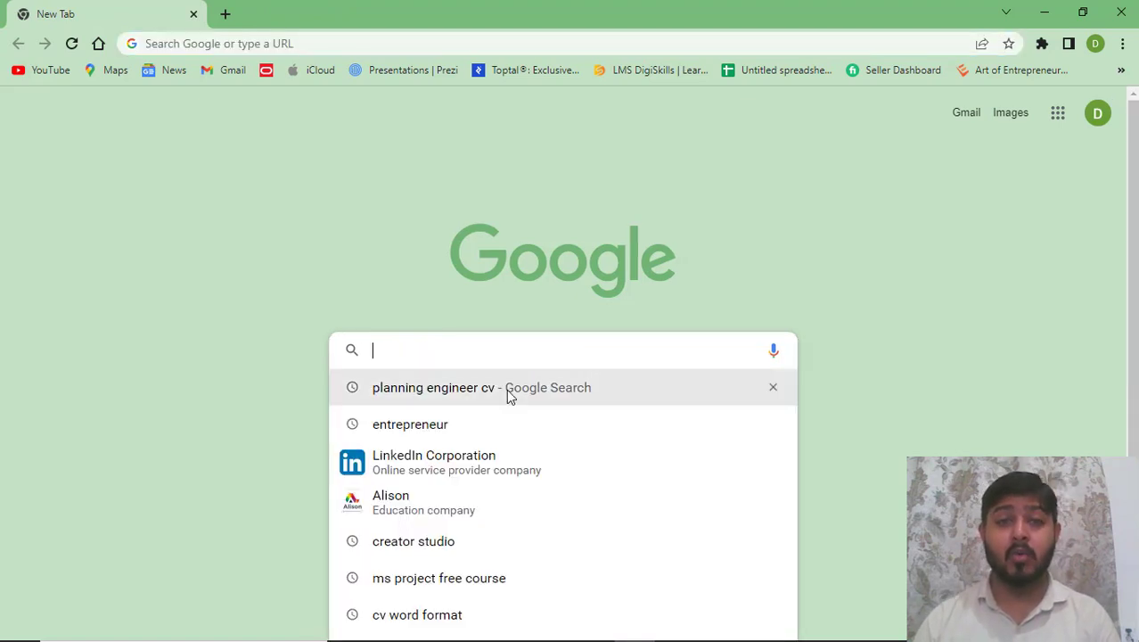
click(506, 391)
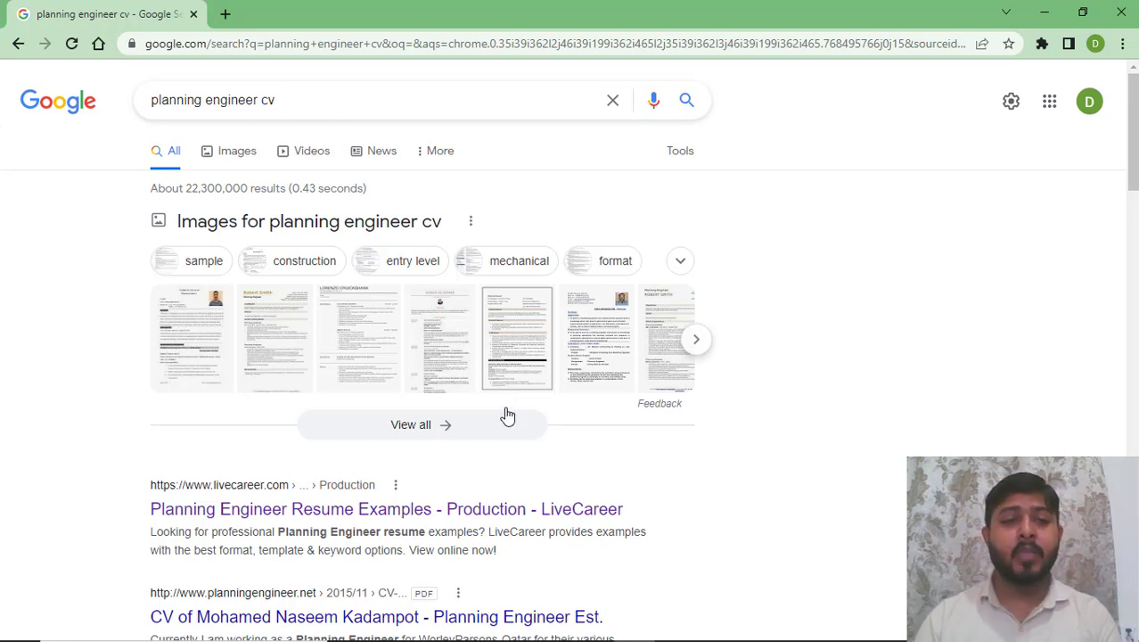
- Open LiveCareer's Planning Engineer Resume Examples page and scroll through the sample resume
click(468, 515)
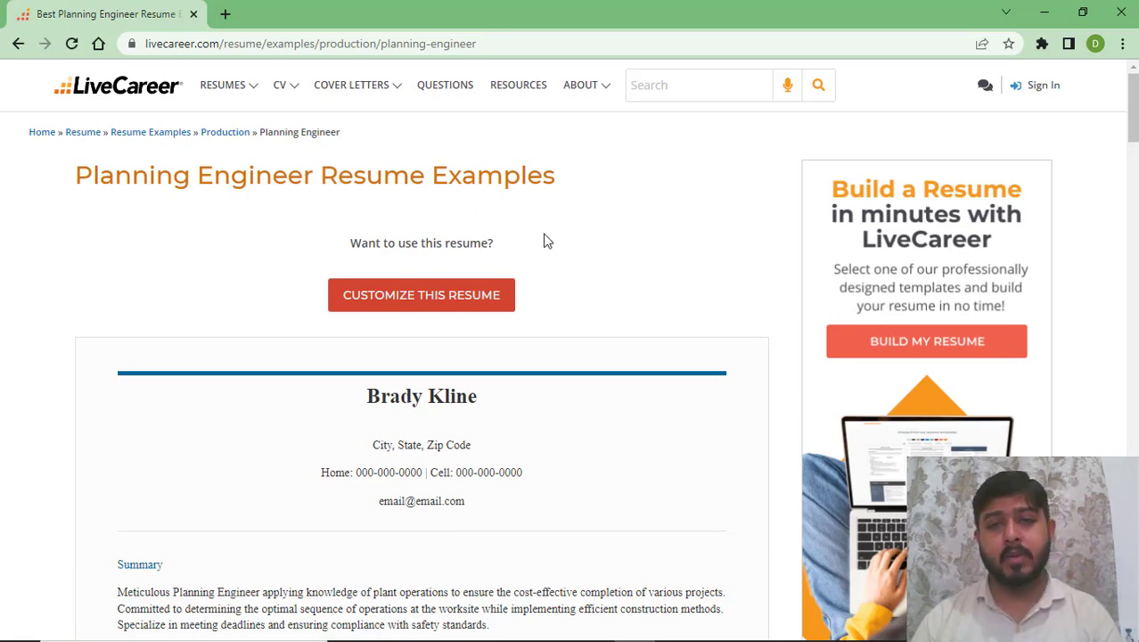
scroll(542, 241, down, 1)
scroll(535, 242, down, 1)
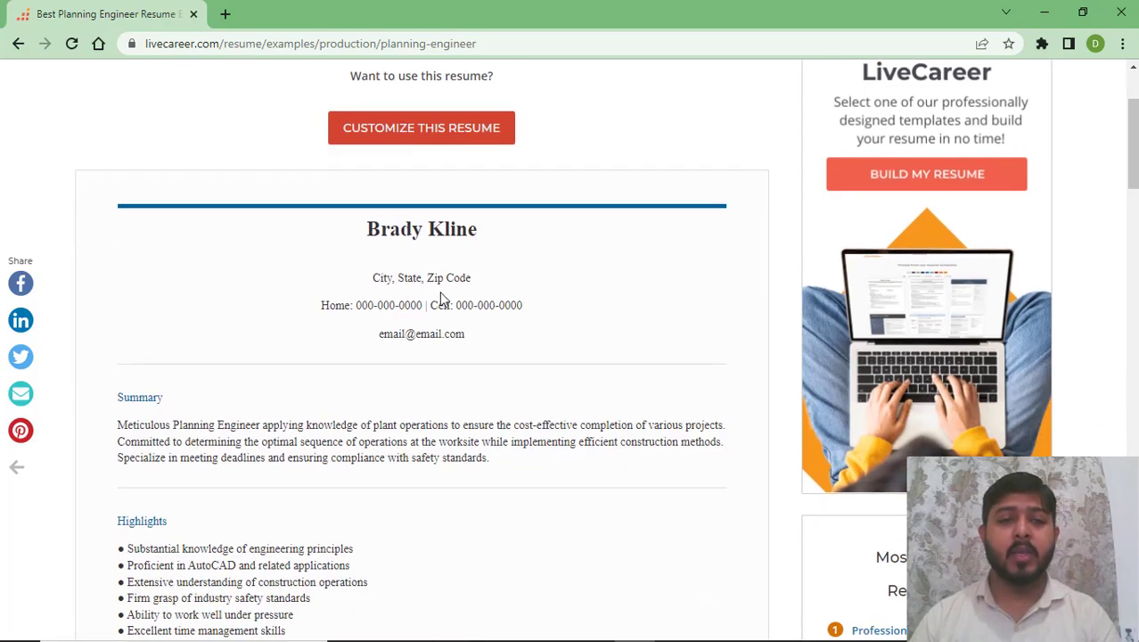
scroll(438, 293, down, 3)
scroll(436, 293, down, 2)
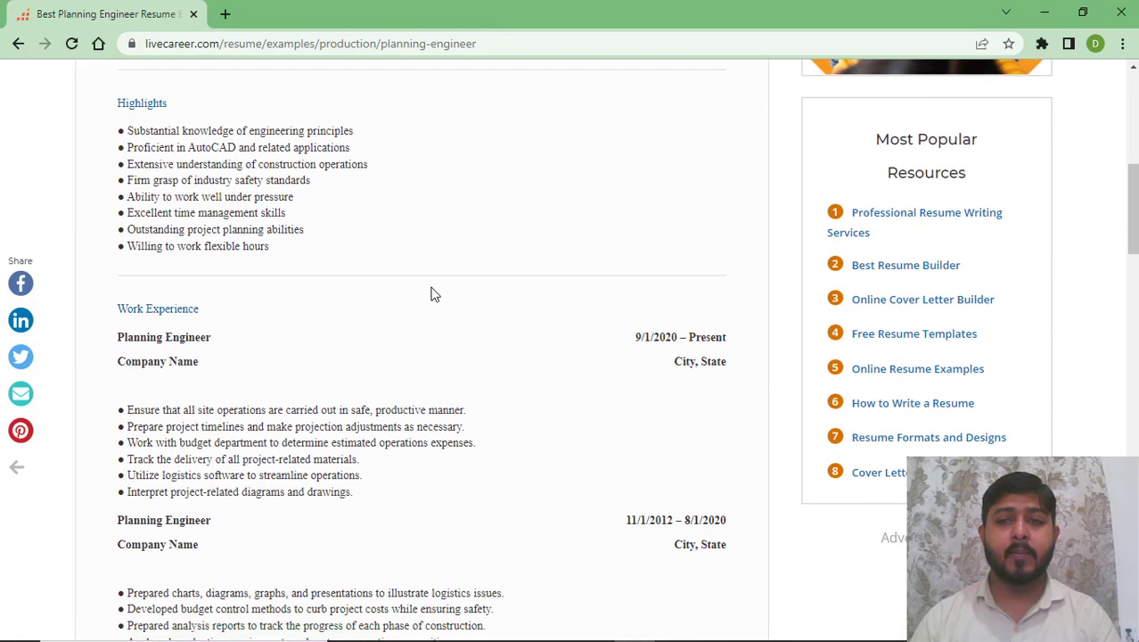
scroll(432, 293, down, 3)
scroll(433, 292, down, 4)
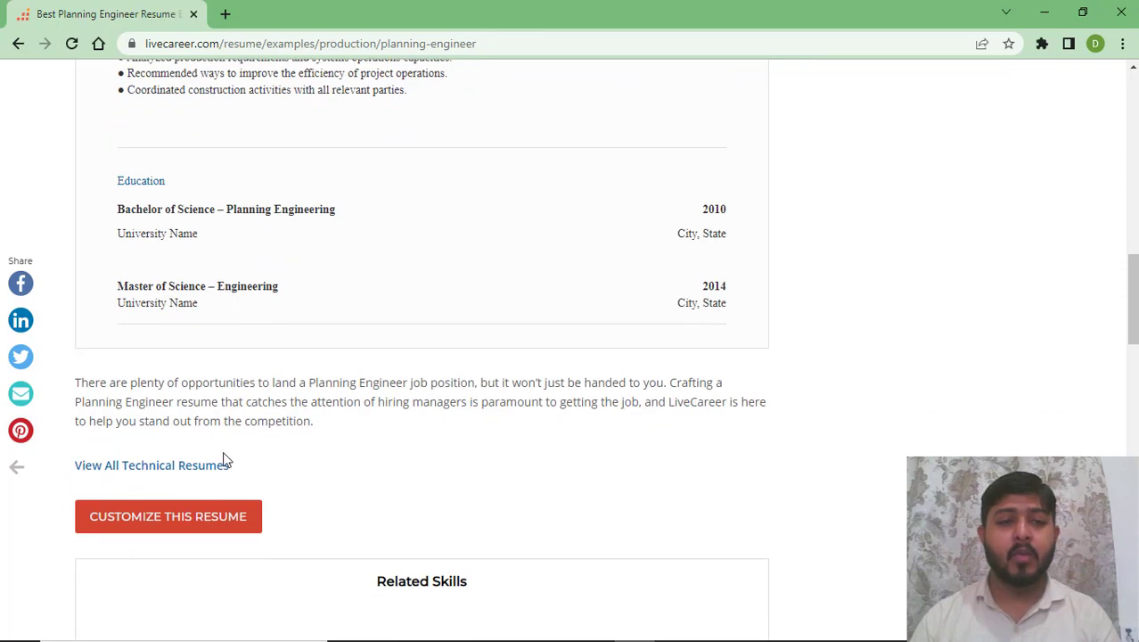
scroll(737, 397, down, 4)
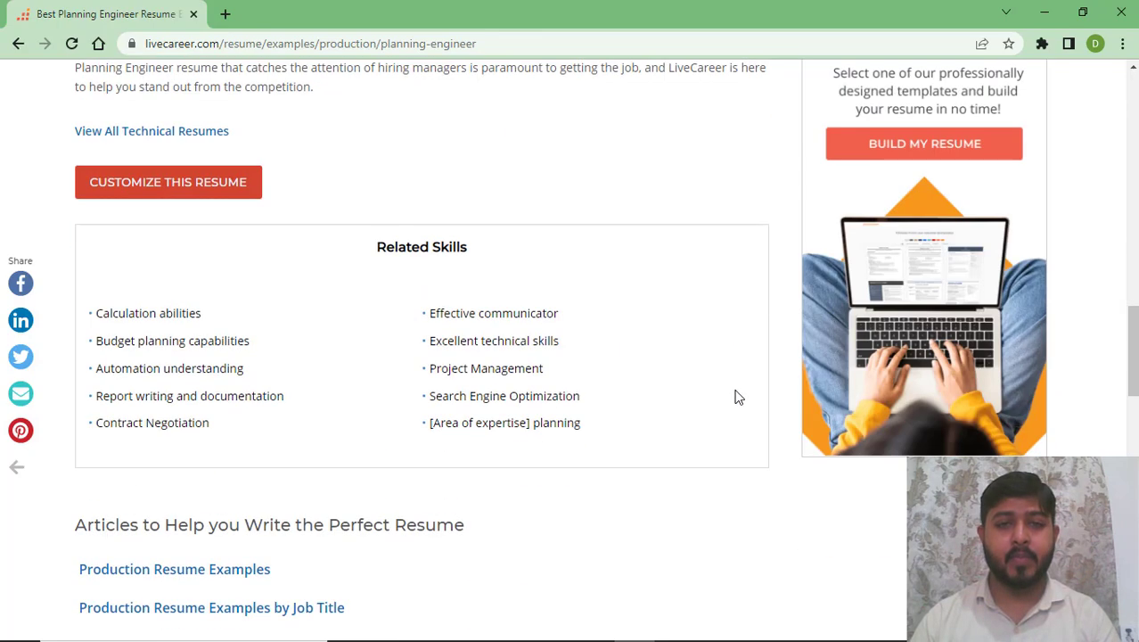
scroll(737, 396, down, 2)
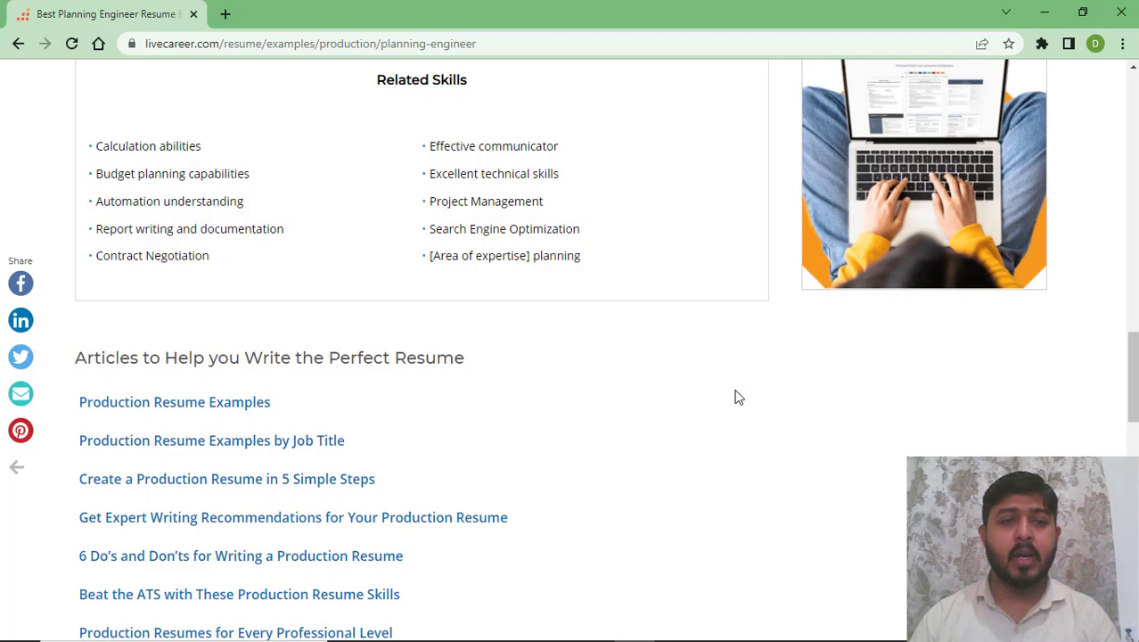
scroll(274, 406, down, 2)
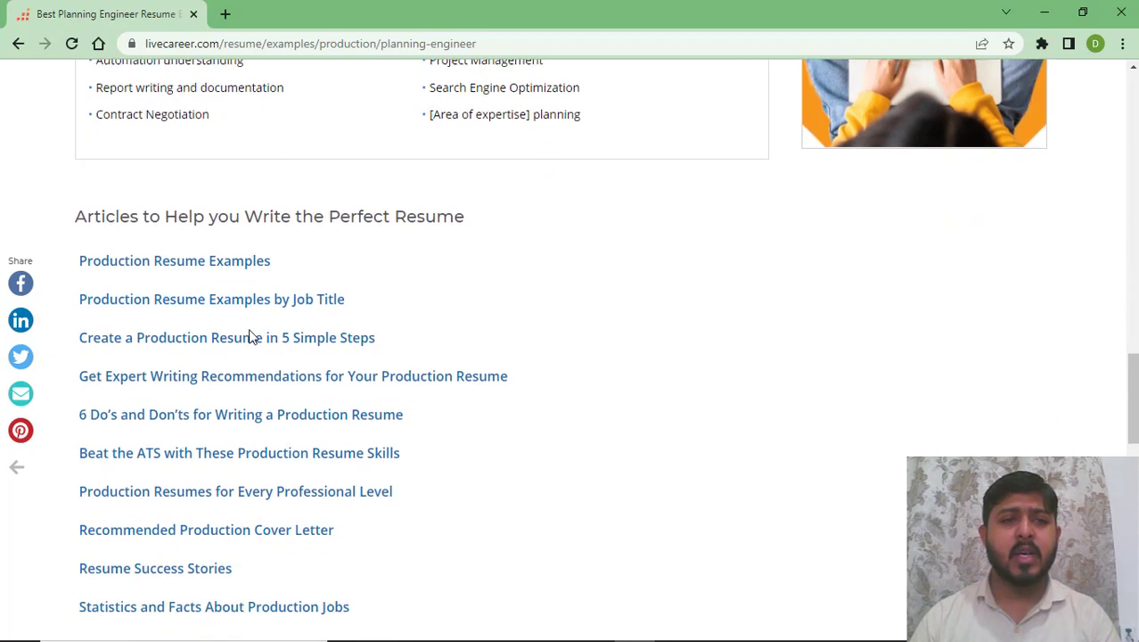
scroll(394, 348, down, 1)
- Choose CUSTOMIZE THIS RESUME on the sample to launch the resume builder
scroll(587, 353, up, 15)
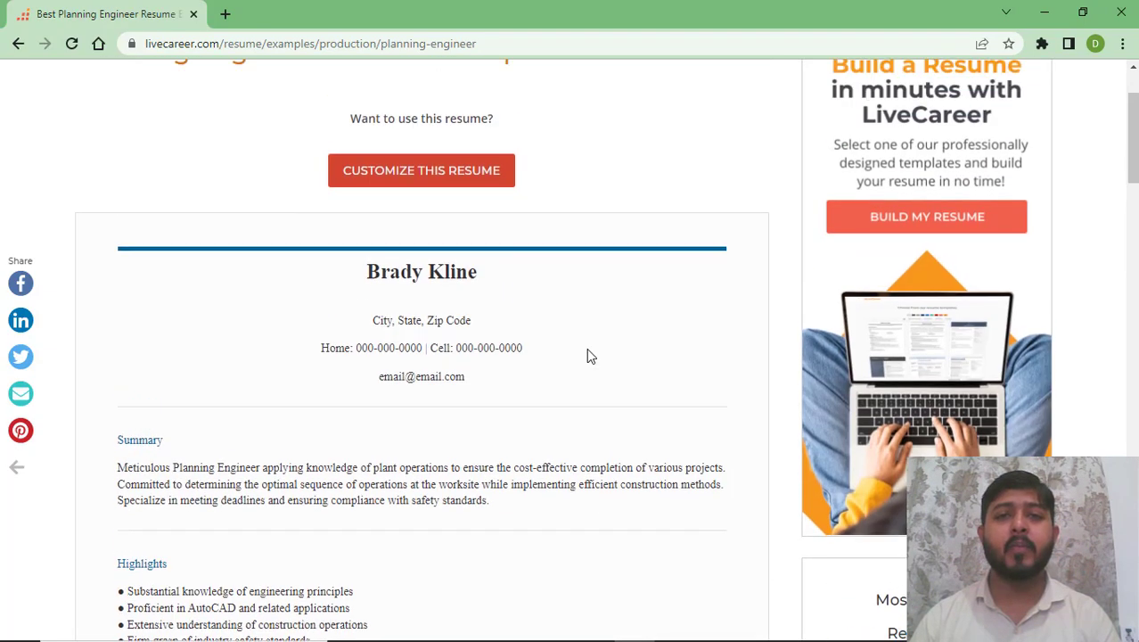
scroll(586, 355, up, 2)
click(418, 303)
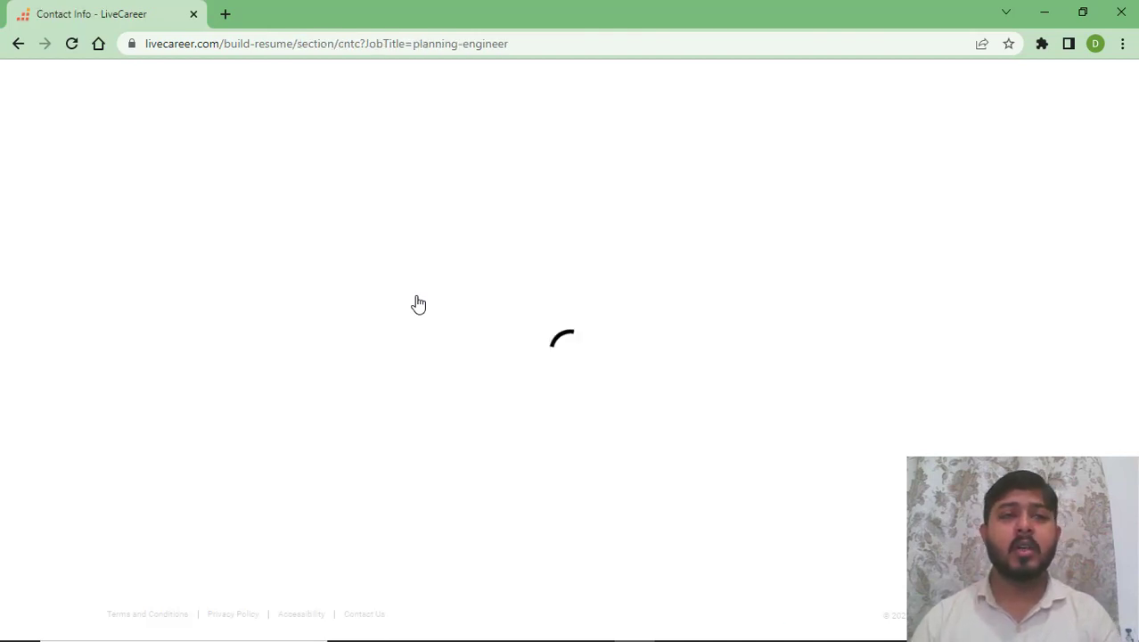
- Go back twice from the Contact Info form to the 'How do you want to build your resume?' page
scroll(418, 304, down, 1)
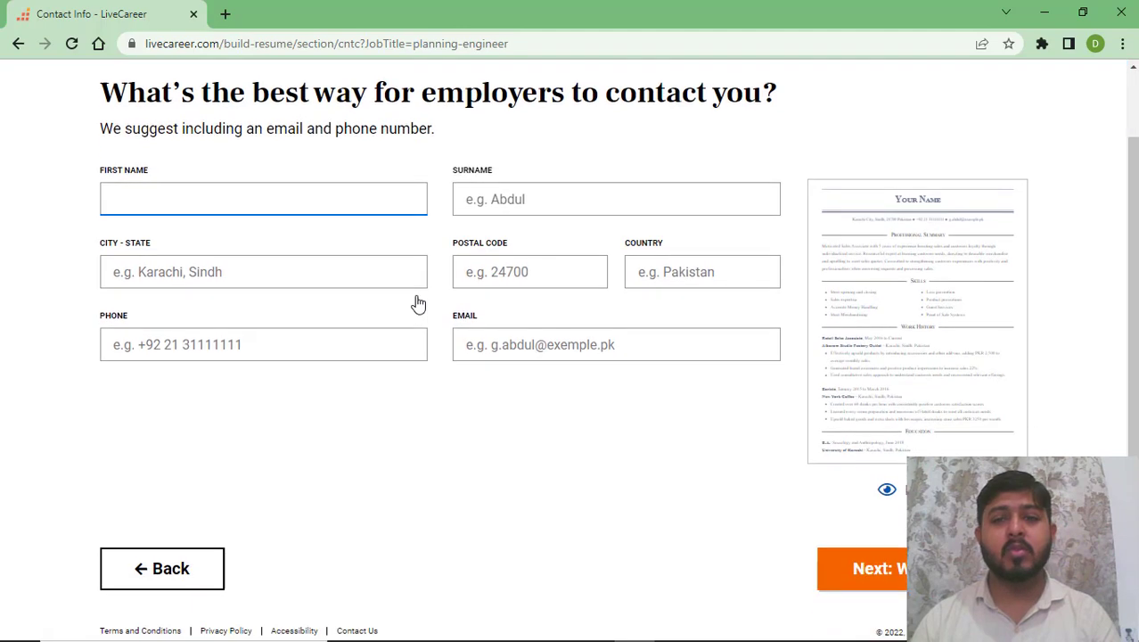
scroll(419, 304, up, 1)
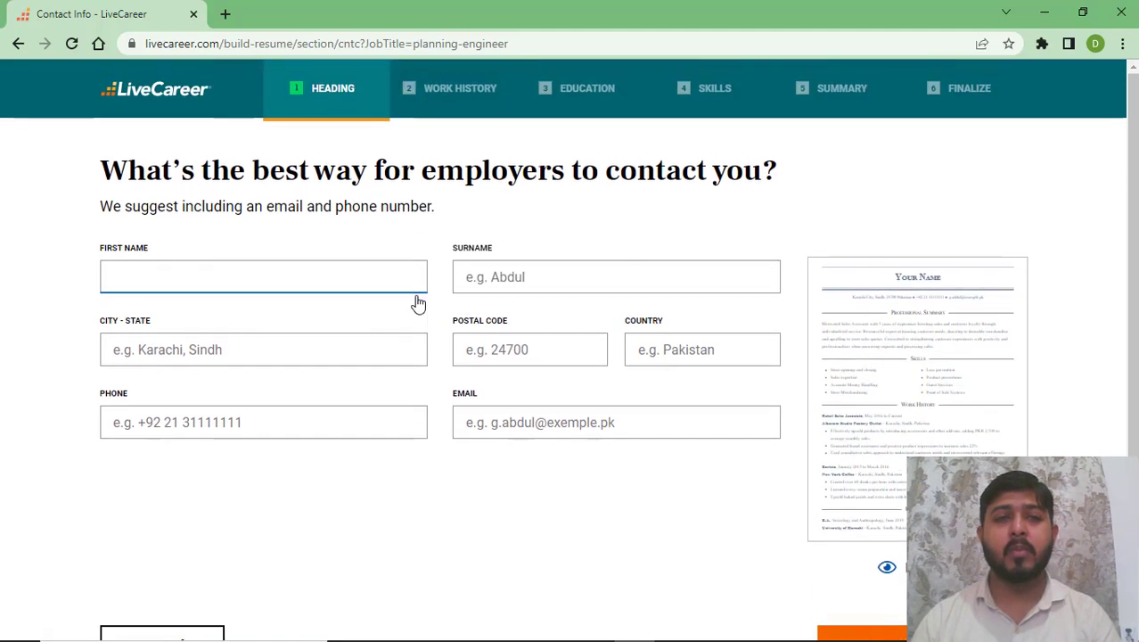
scroll(295, 517, down, 1)
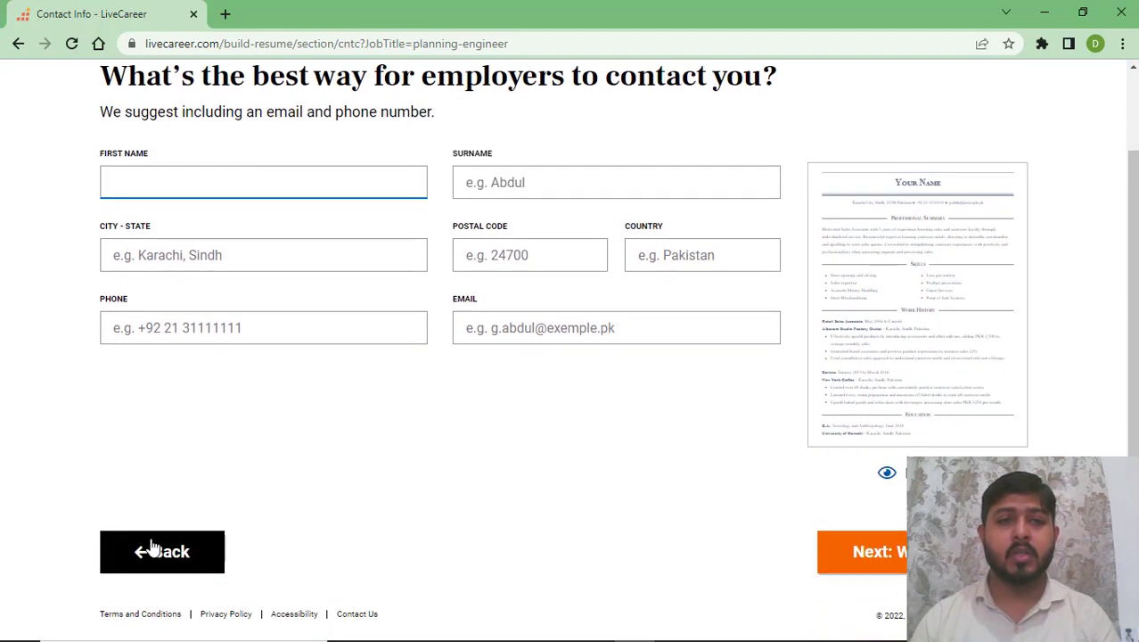
click(147, 549)
click(166, 526)
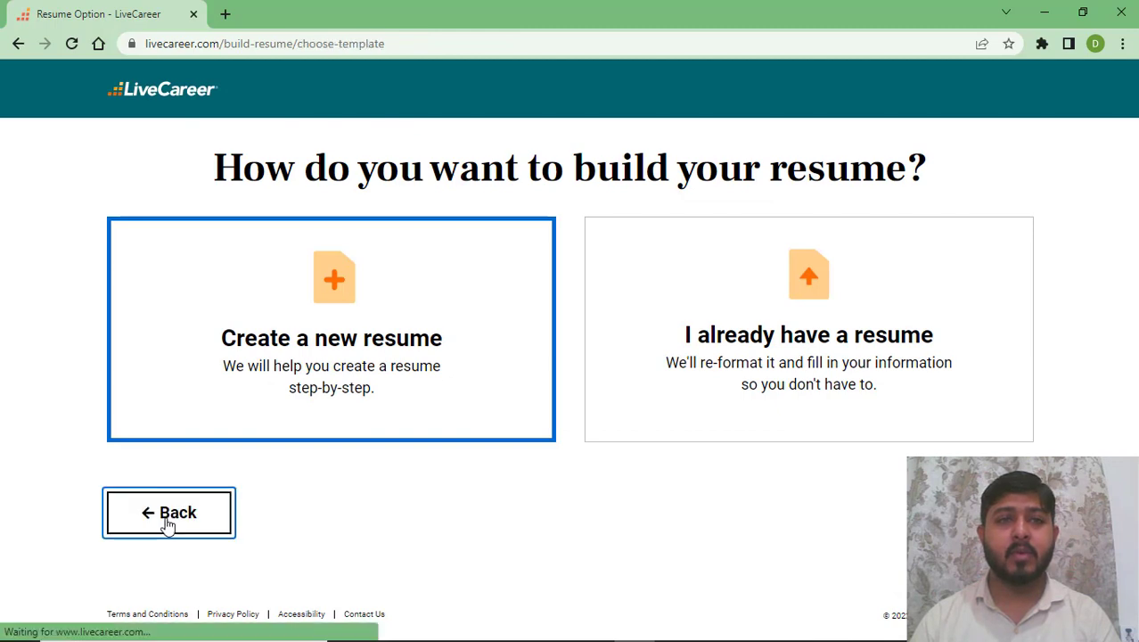
- Switch the template chooser to ALL and browse the full gallery of resume designs
scroll(166, 526, down, 5)
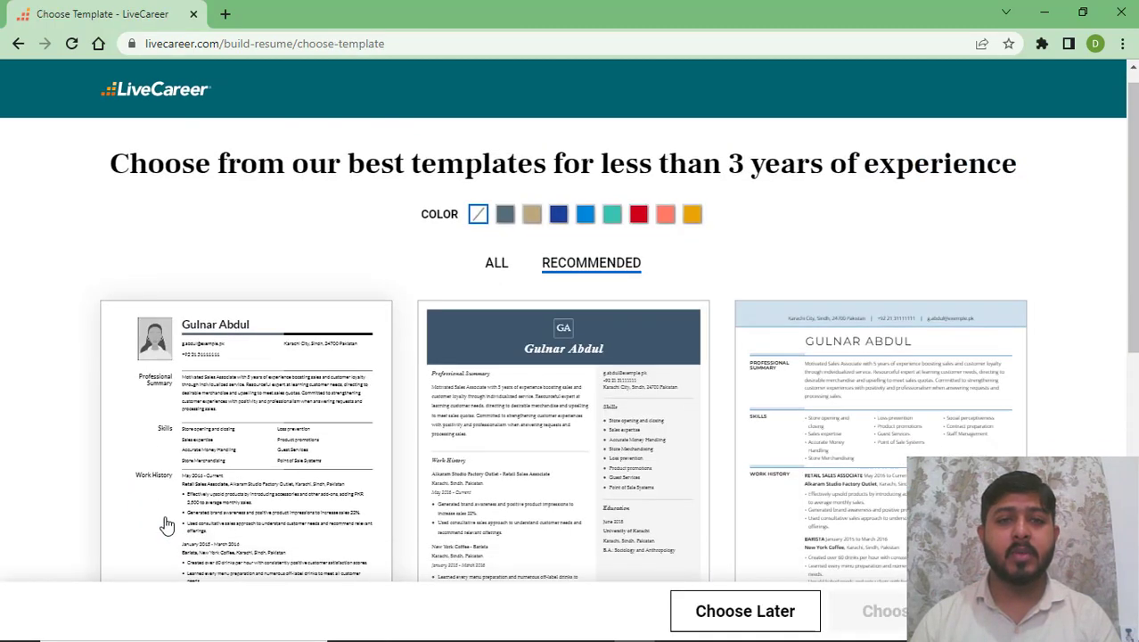
scroll(165, 526, down, 3)
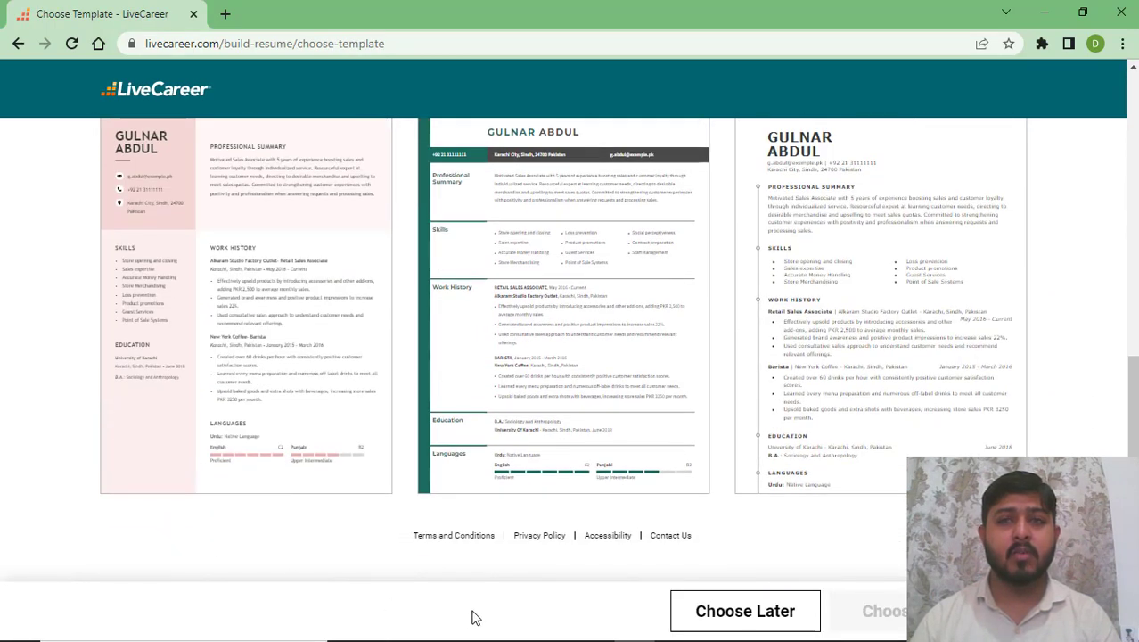
scroll(481, 610, up, 7)
scroll(489, 607, up, 2)
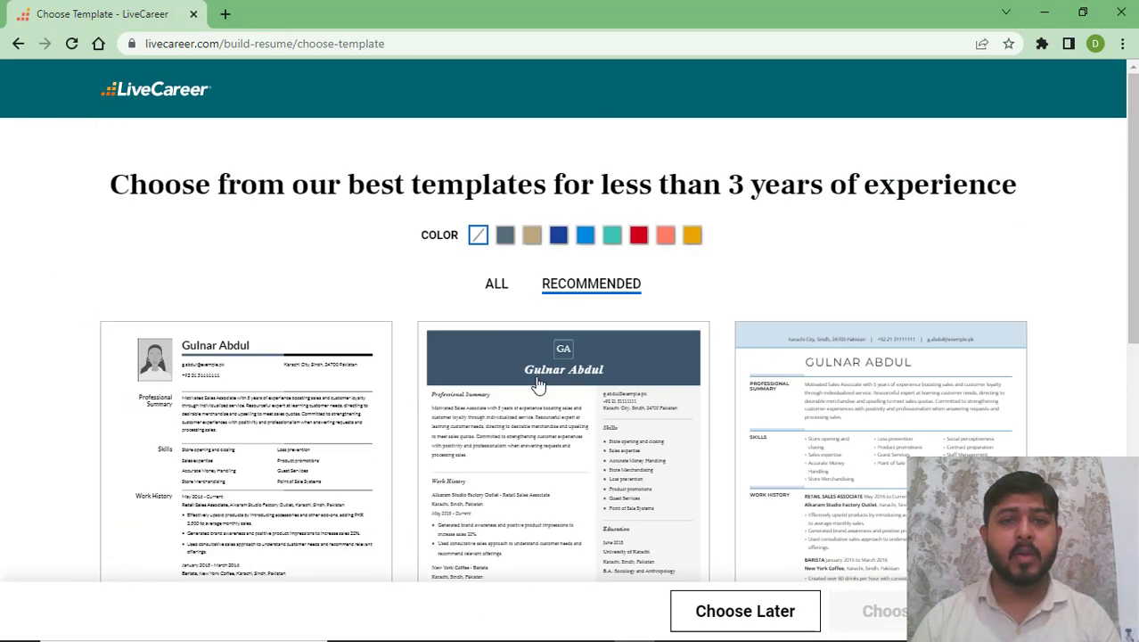
click(497, 289)
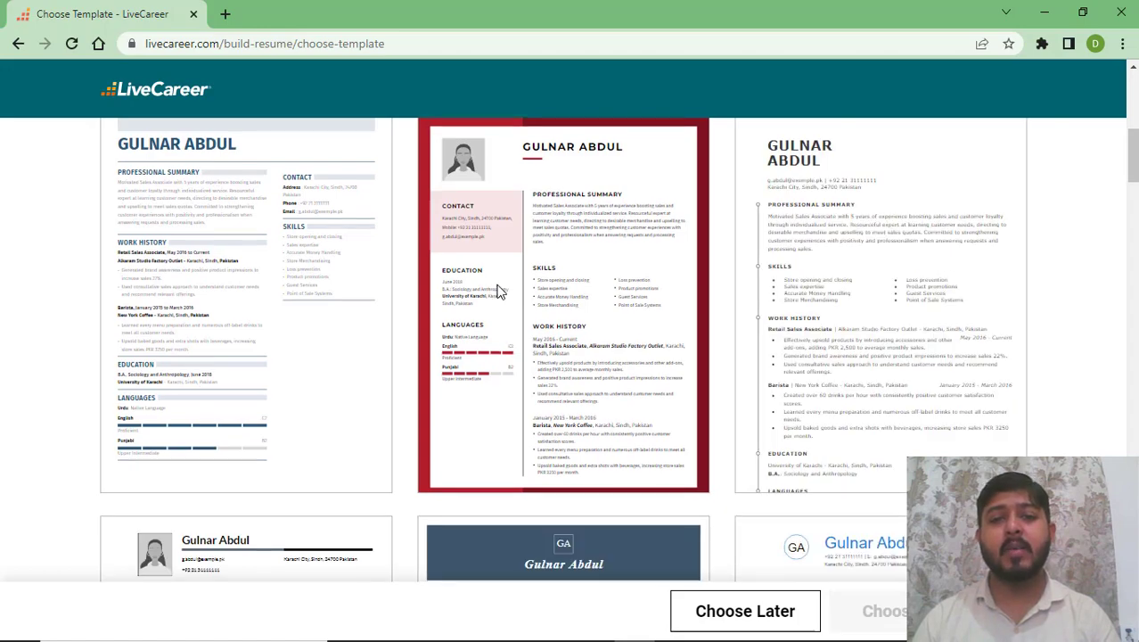
scroll(500, 294, down, 4)
scroll(499, 292, down, 3)
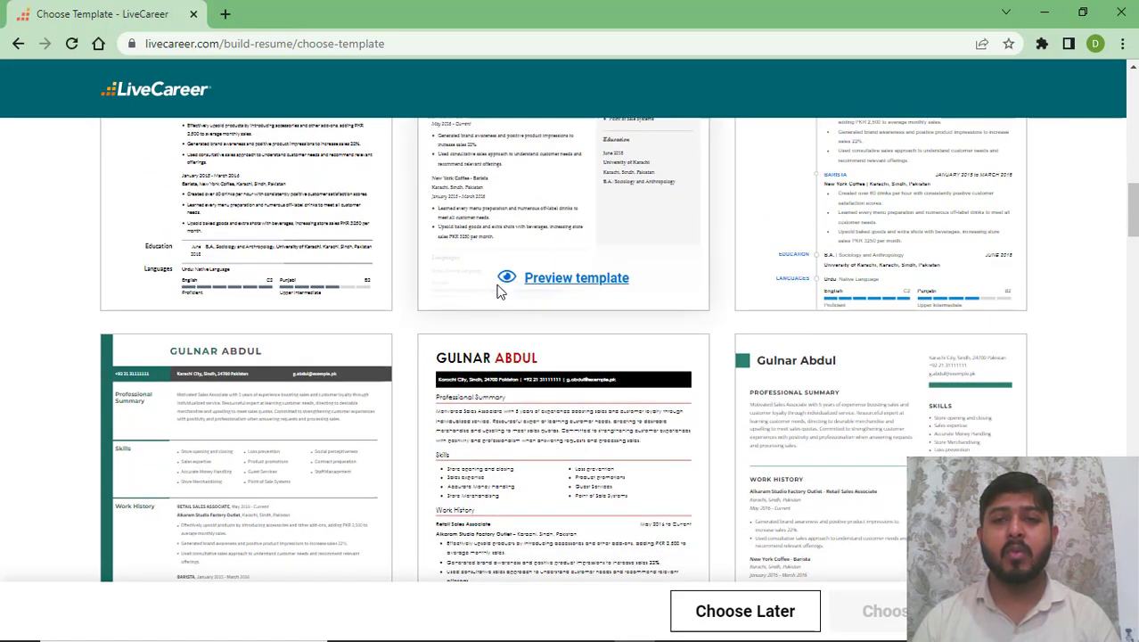
scroll(499, 293, down, 5)
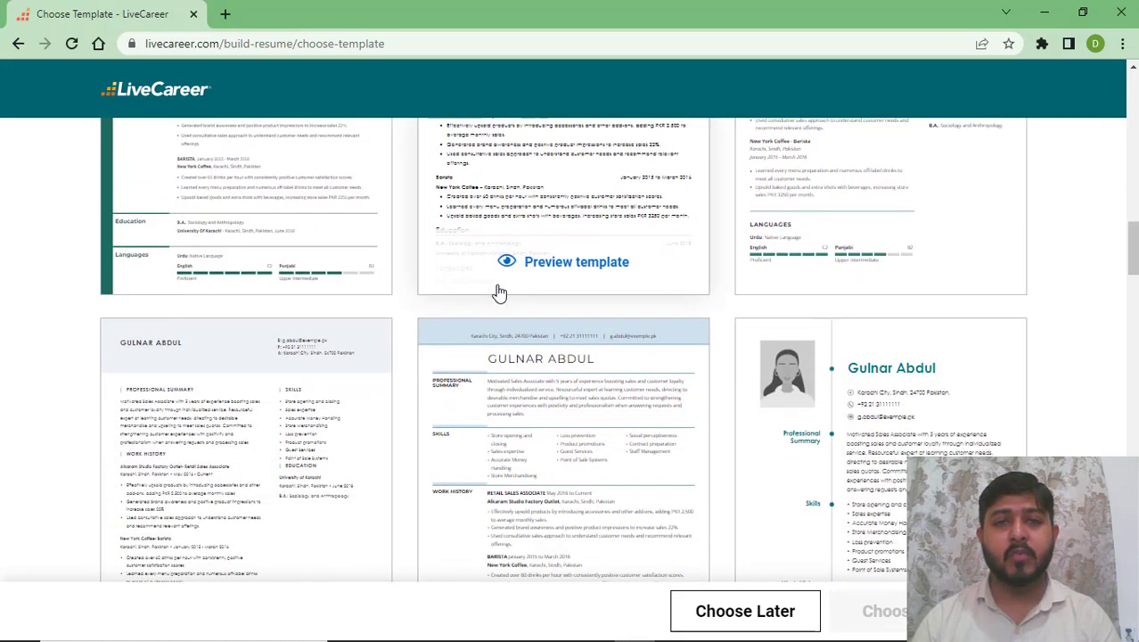
scroll(499, 293, down, 3)
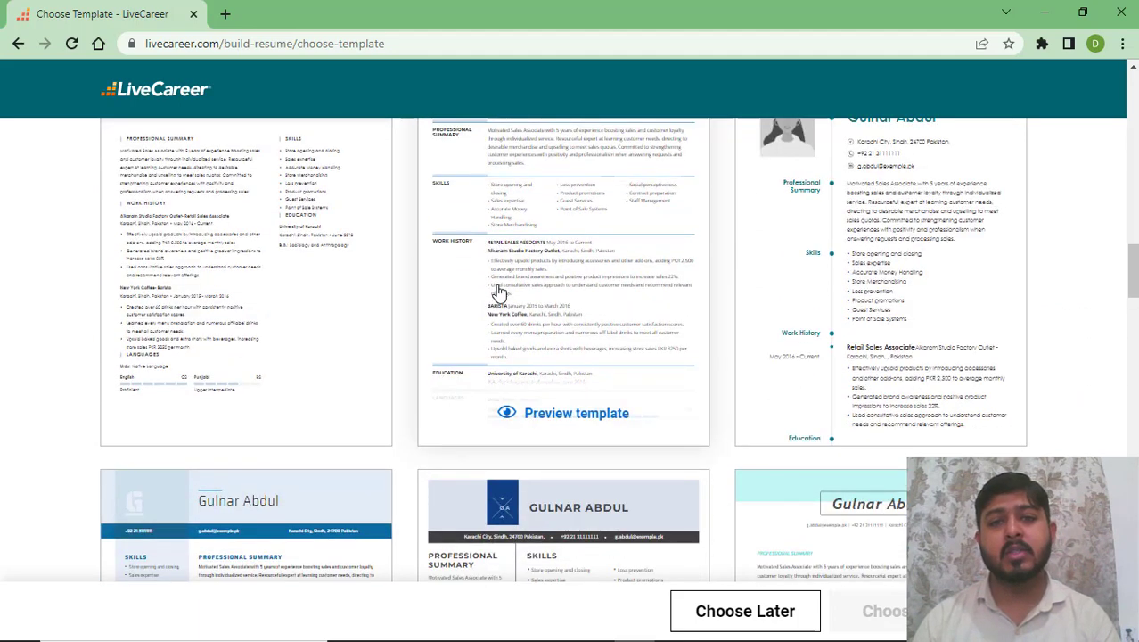
scroll(499, 294, down, 4)
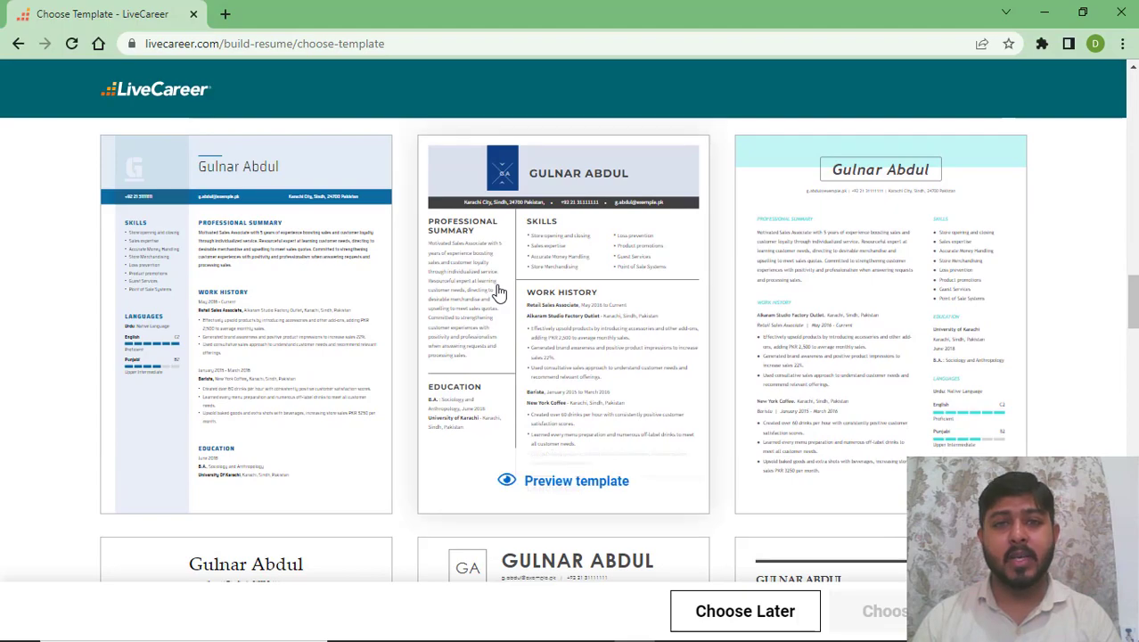
scroll(499, 294, up, 5)
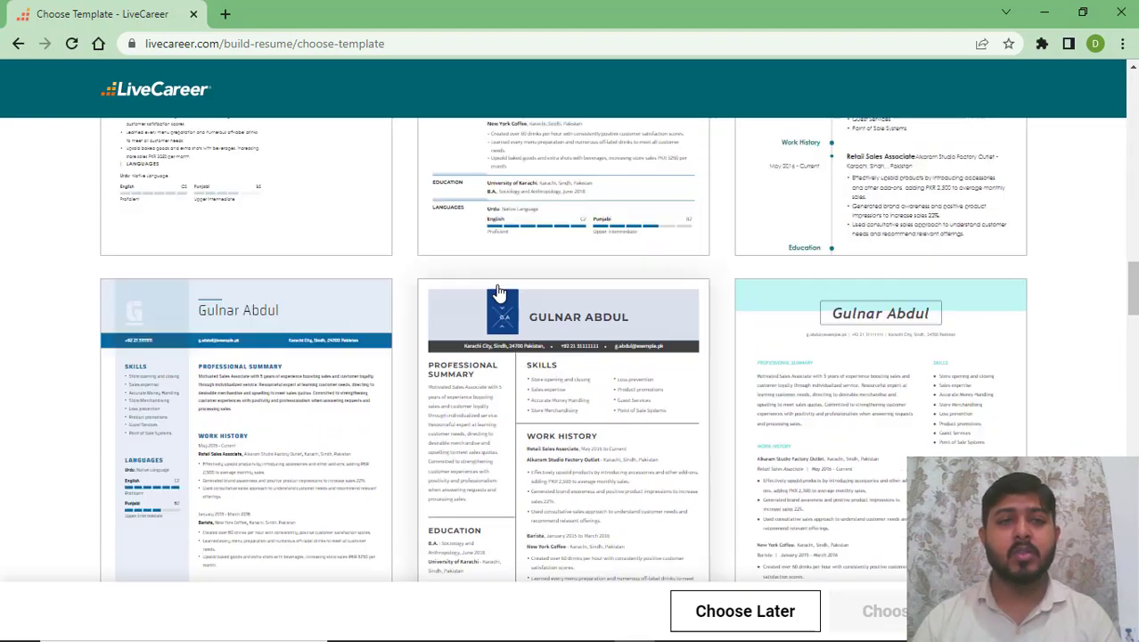
scroll(500, 293, up, 10)
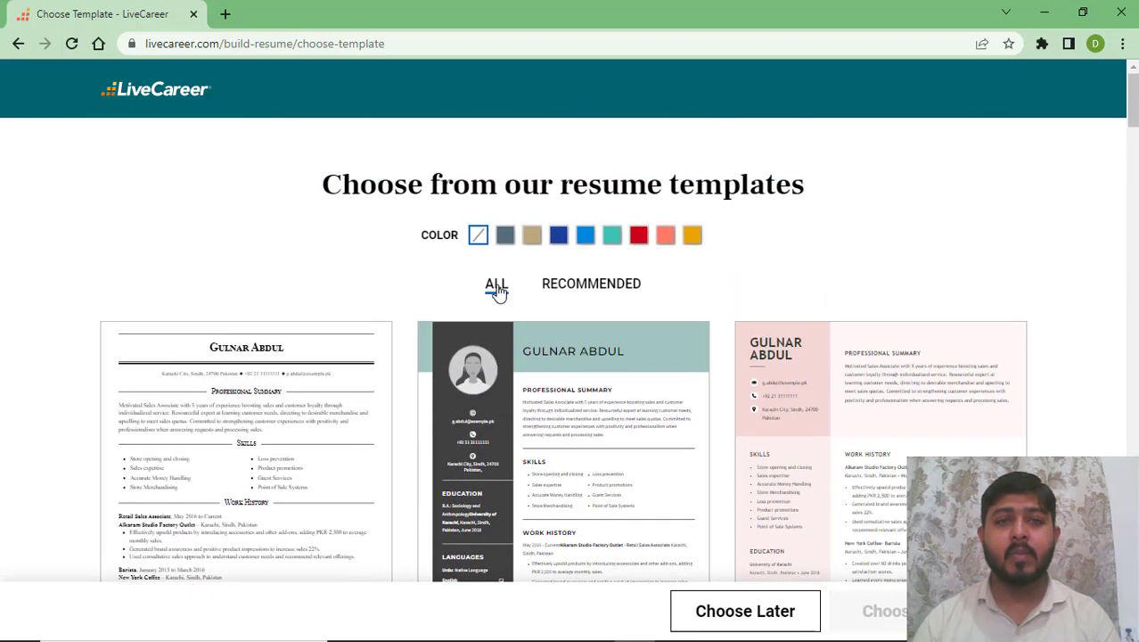
scroll(497, 284, down, 3)
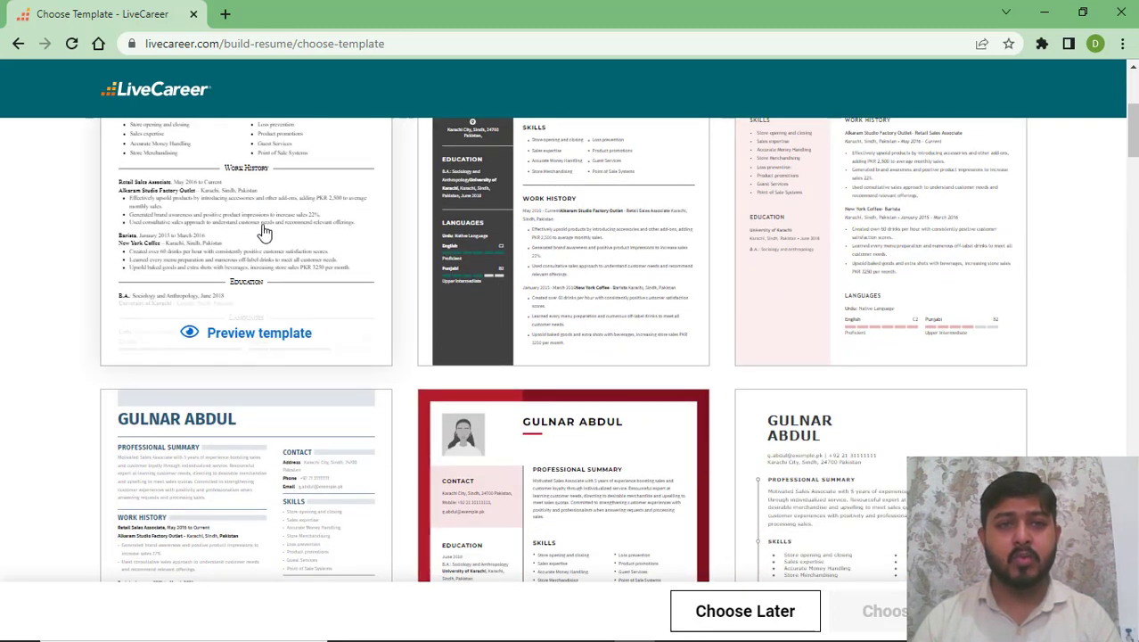
- Preview the Refined template and select it for the resume
click(239, 337)
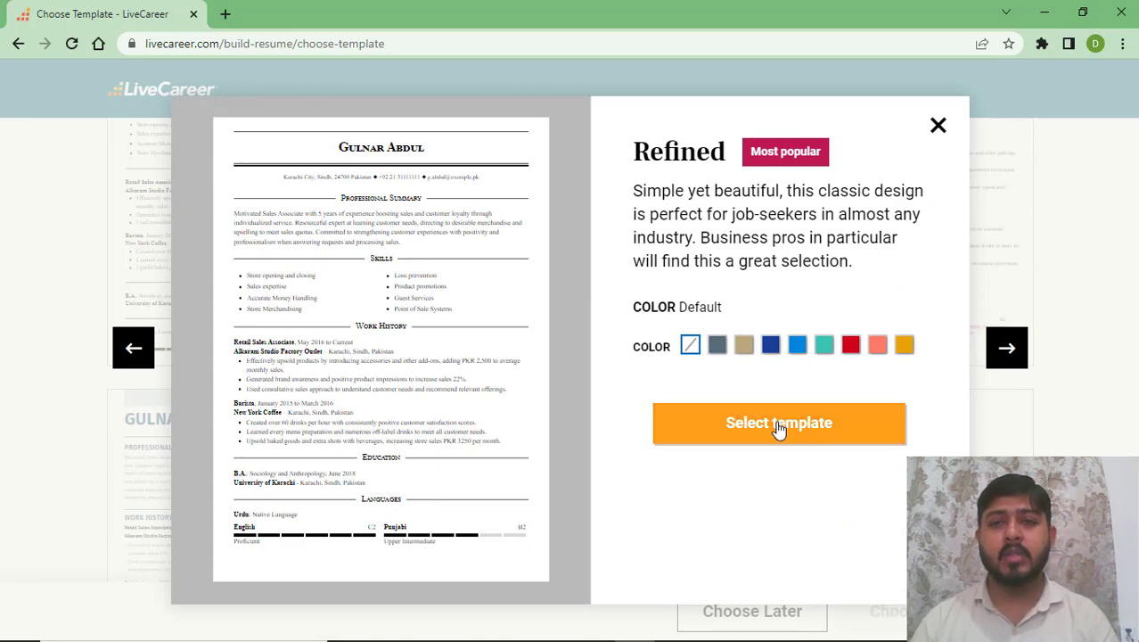
click(778, 426)
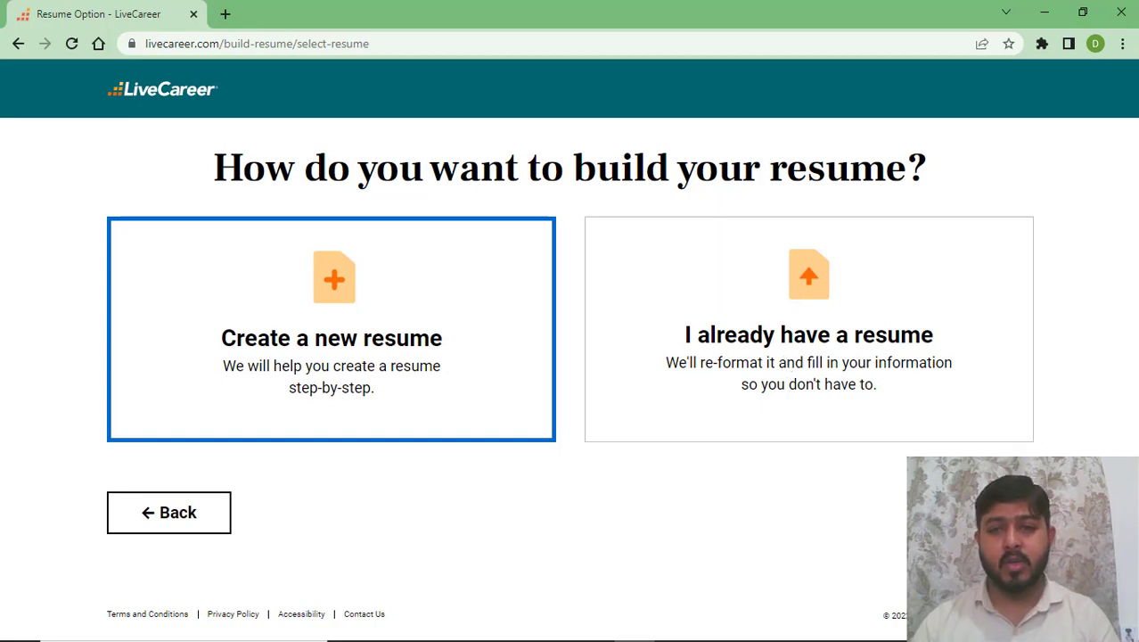
- Choose to create a new resume from scratch and confirm it
key(Return)
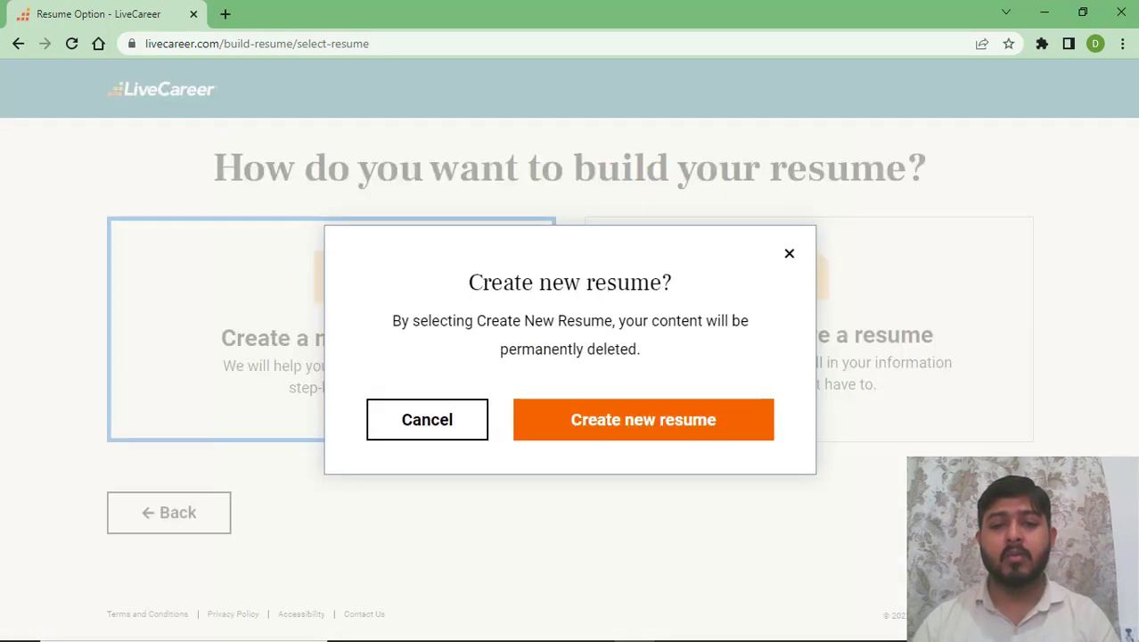
click(657, 433)
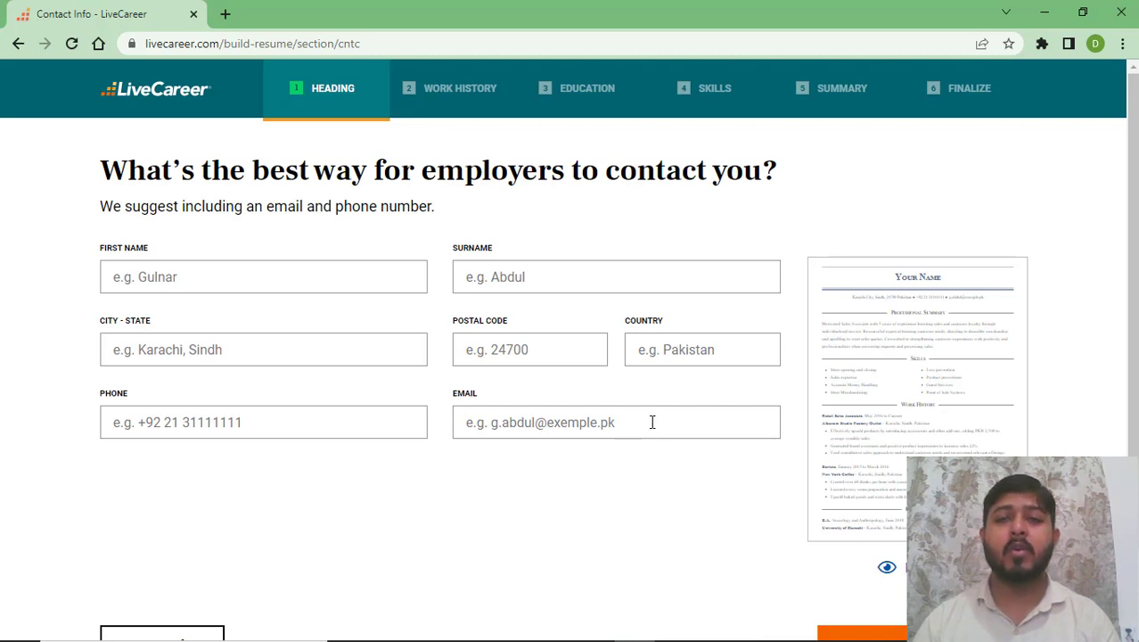
- Enter the first name and surname in the Heading form, fixing a mistyped surname
click(219, 283)
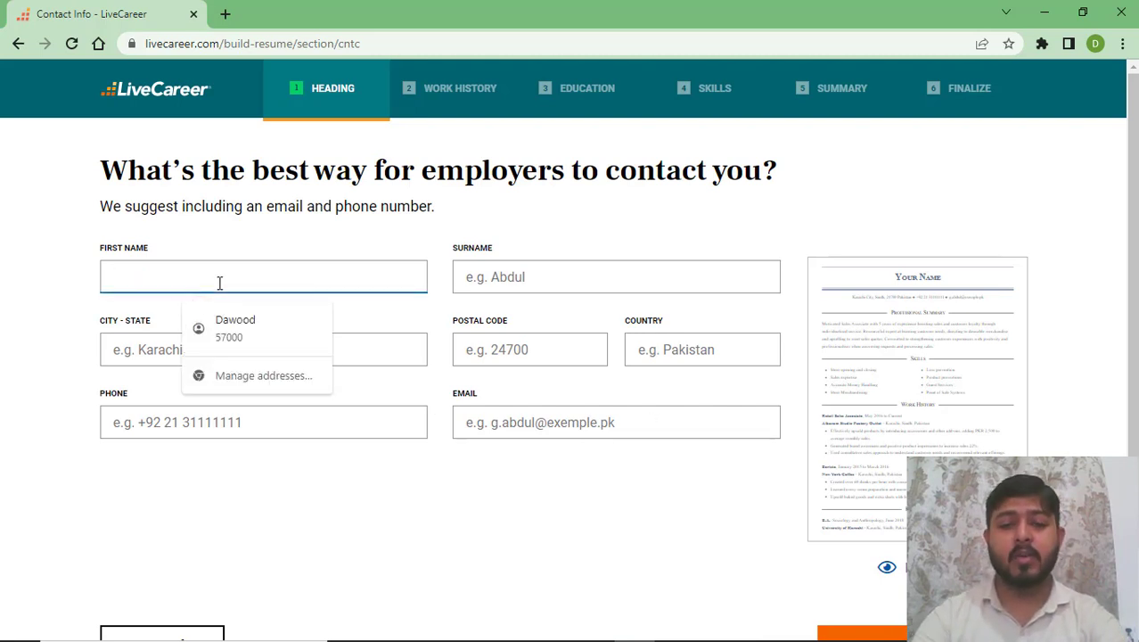
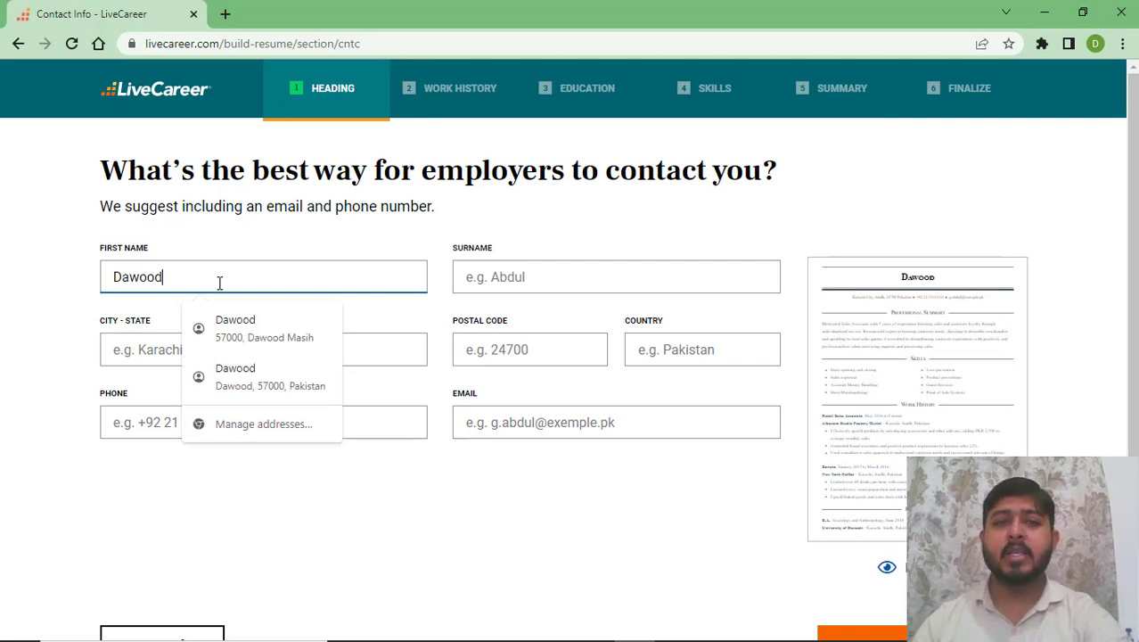
click(503, 280)
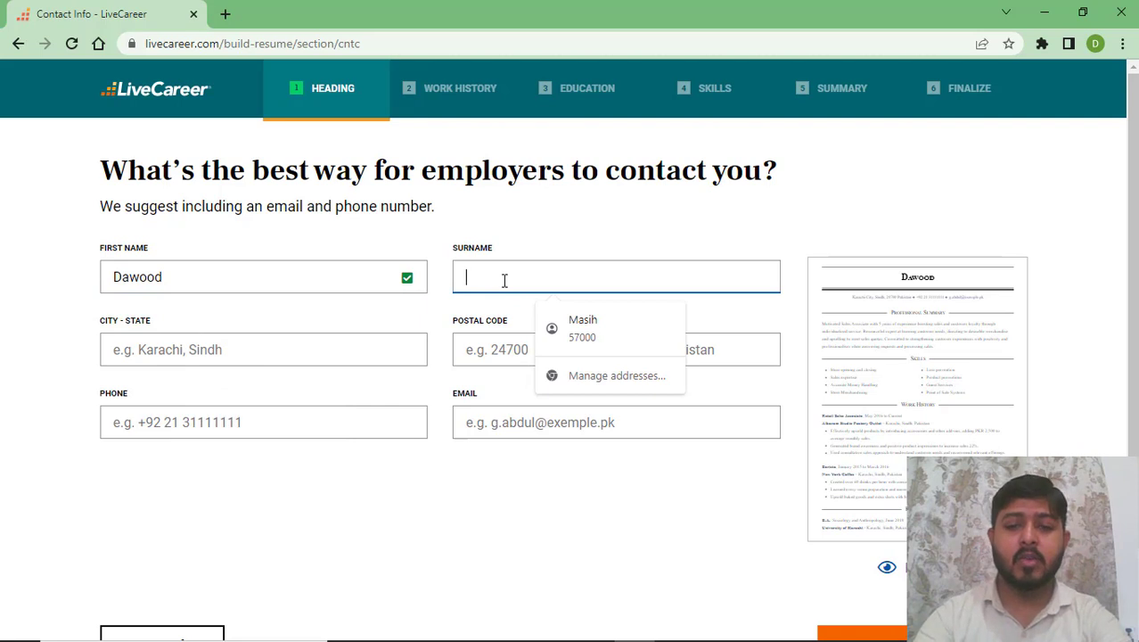
text(Name)
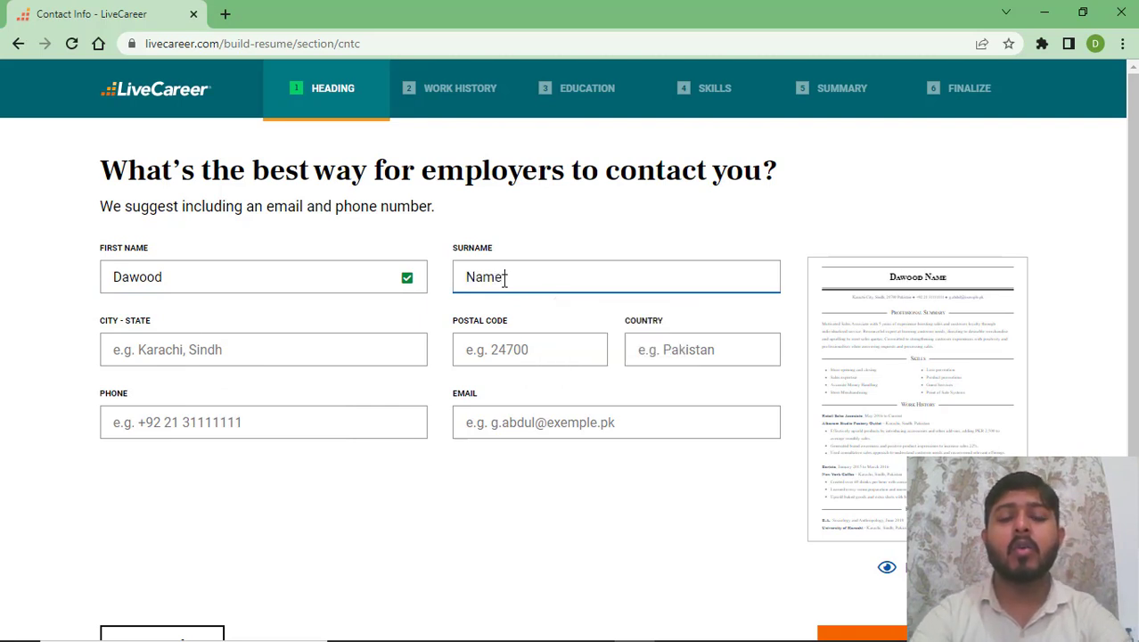
key(BackSpace)
key(BackSpace)
key(BackSpace)
key(BackSpace)
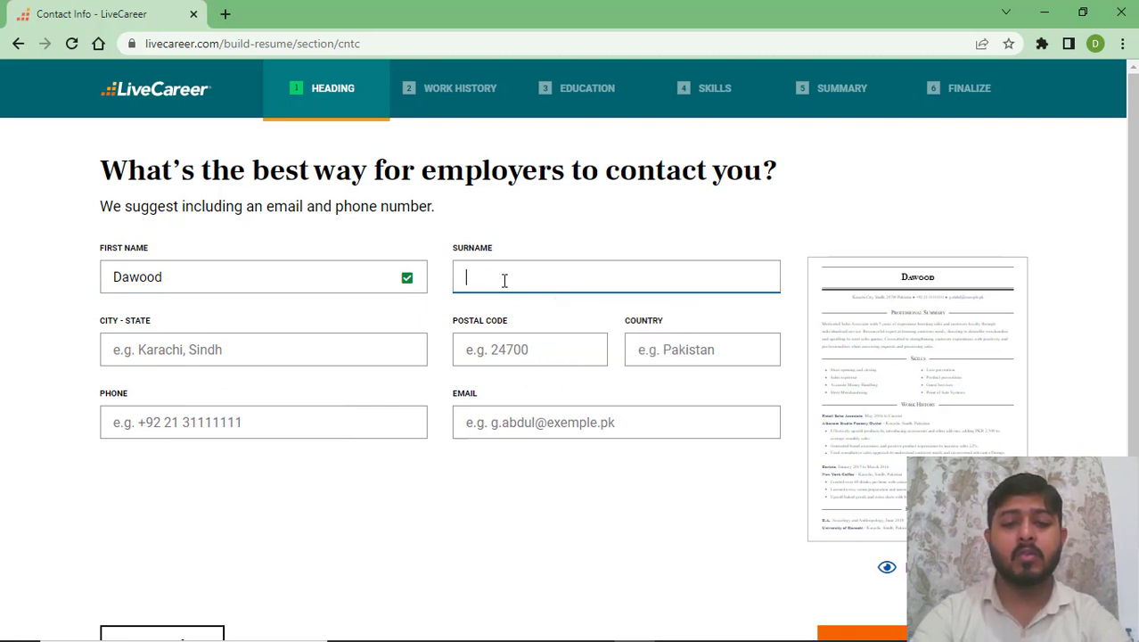
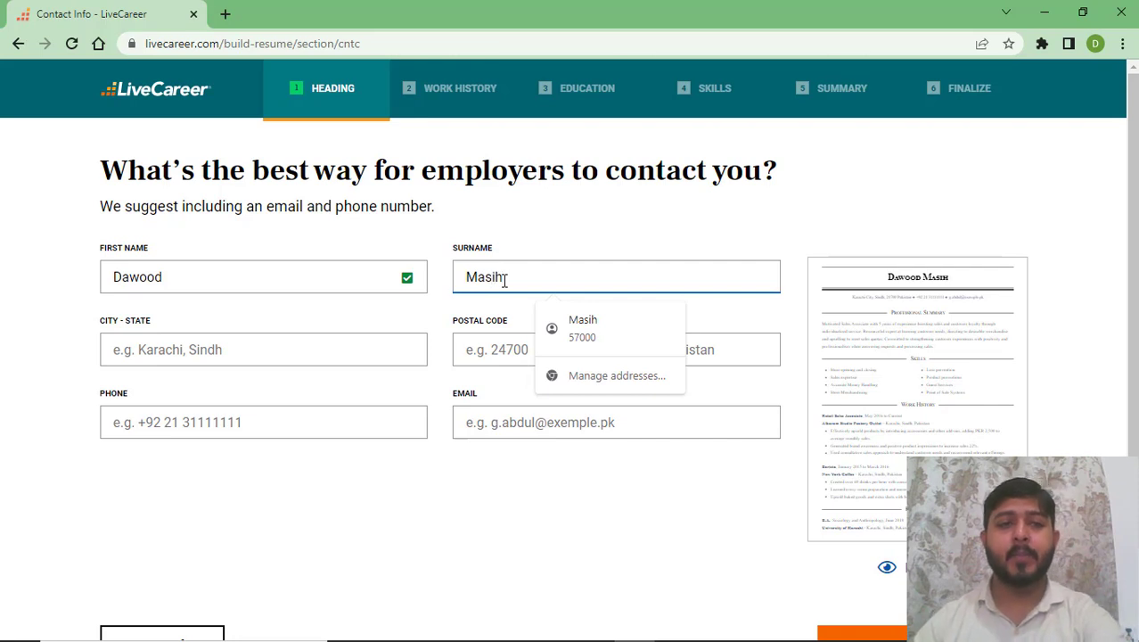
click(311, 361)
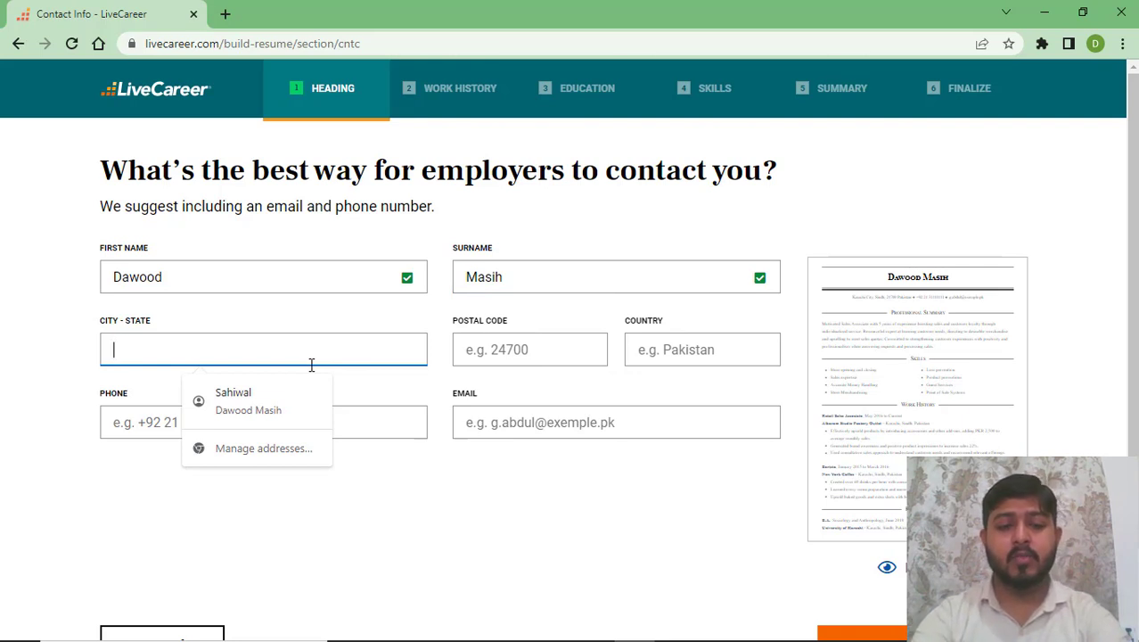
- Enter Sahiwal as the city and accept the suggested postal code 57000
text(S)
key(BackSpace)
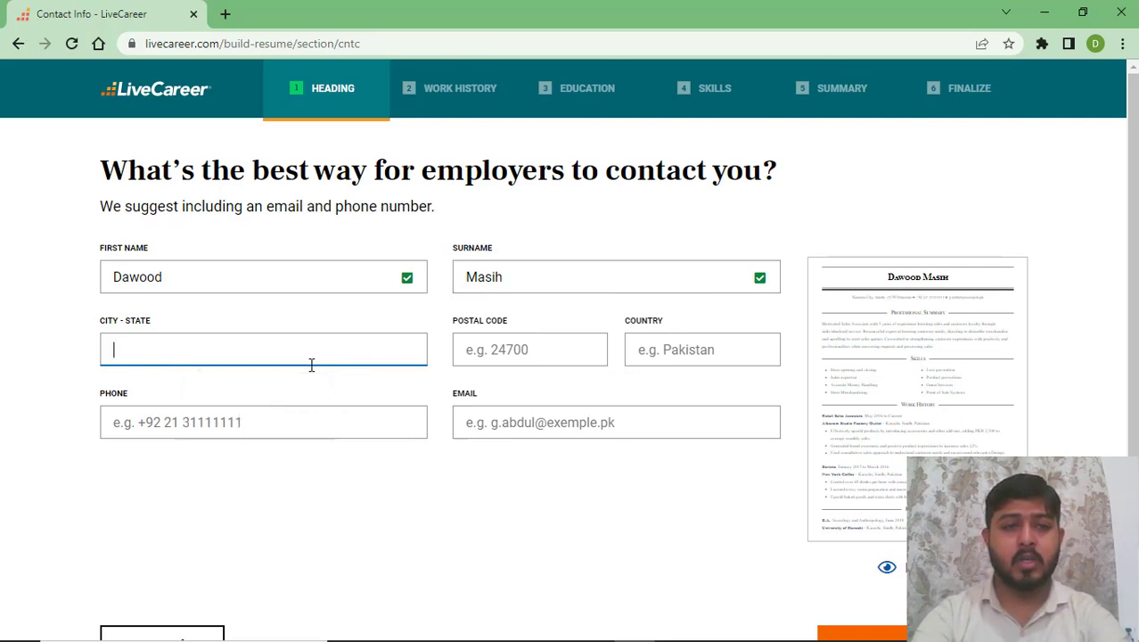
text(Sah)
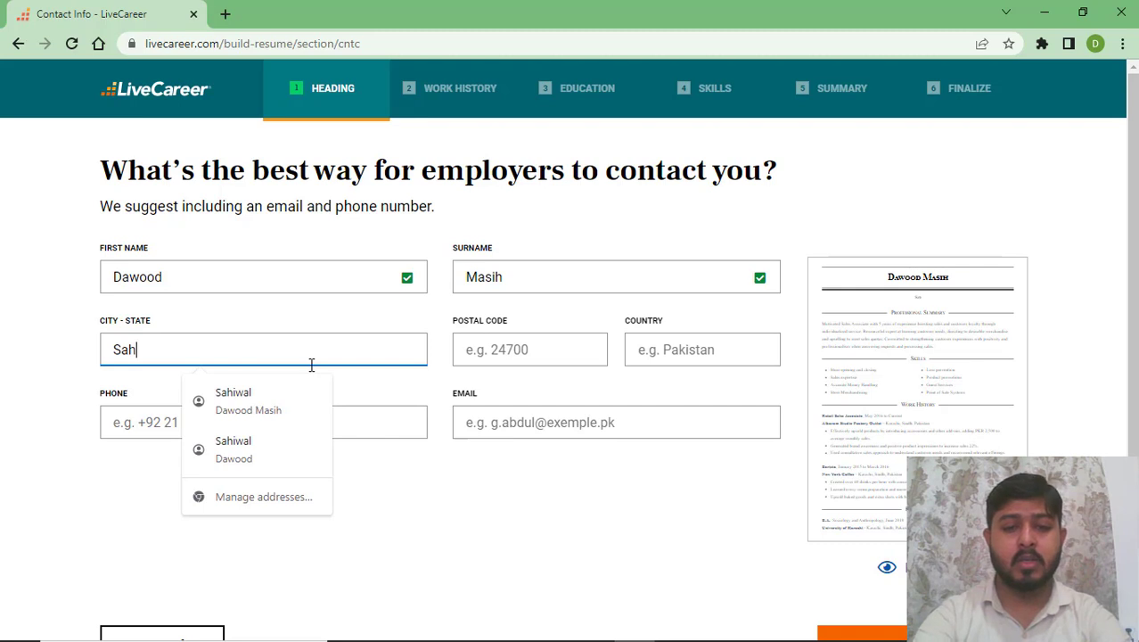
text(iwal)
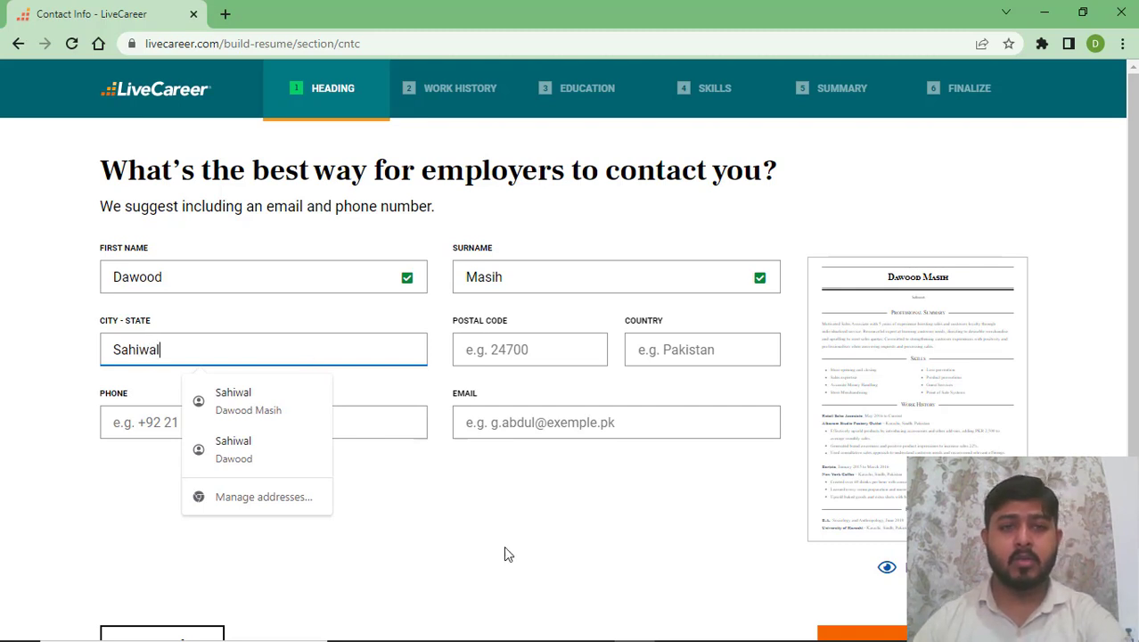
click(505, 547)
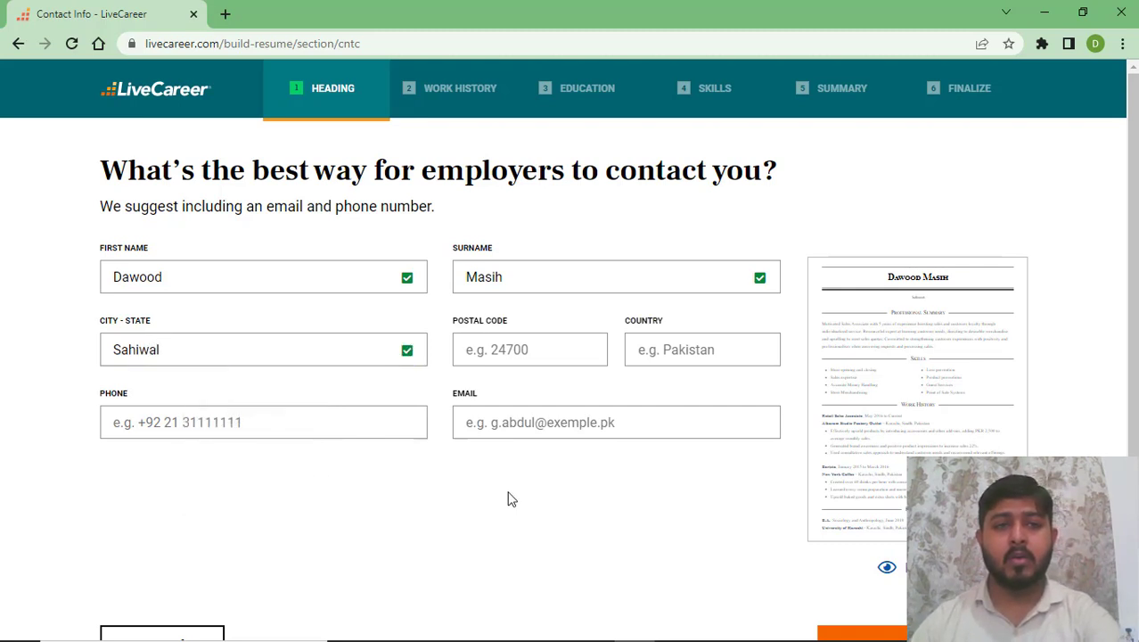
click(537, 356)
click(554, 401)
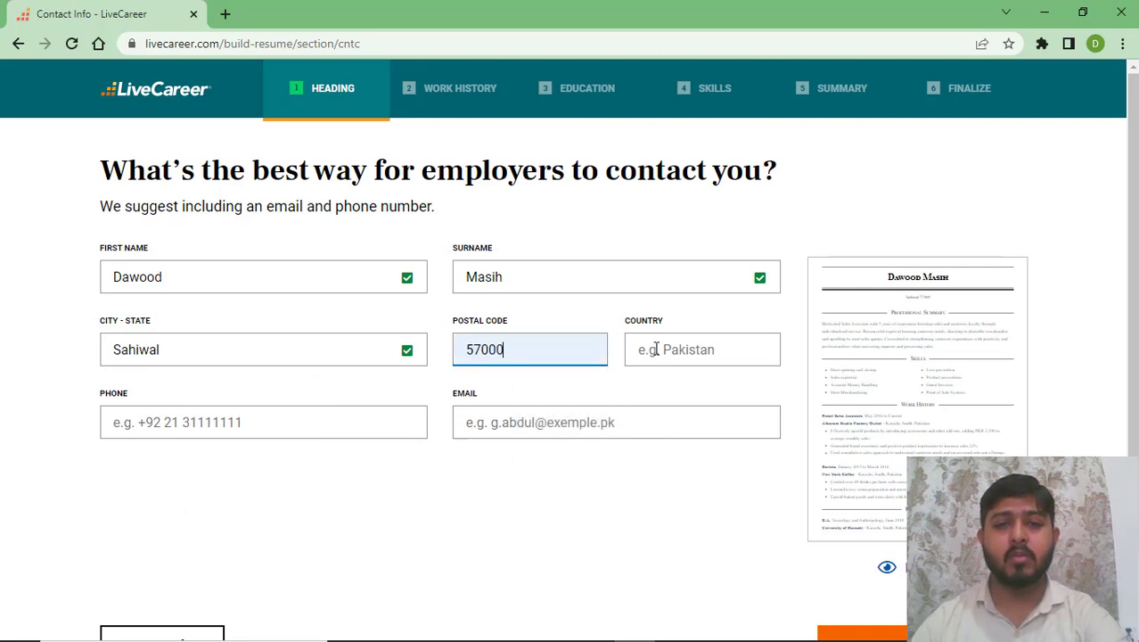
- Set the country to Pakistan from the 'pa' suggestions
click(674, 354)
text(pa)
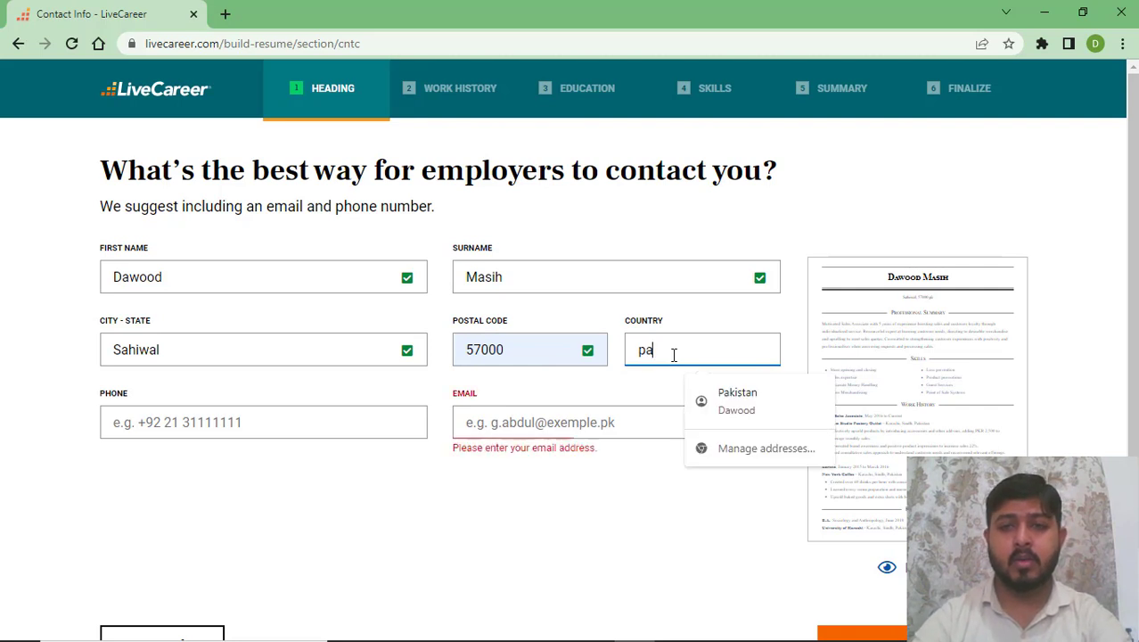
click(730, 394)
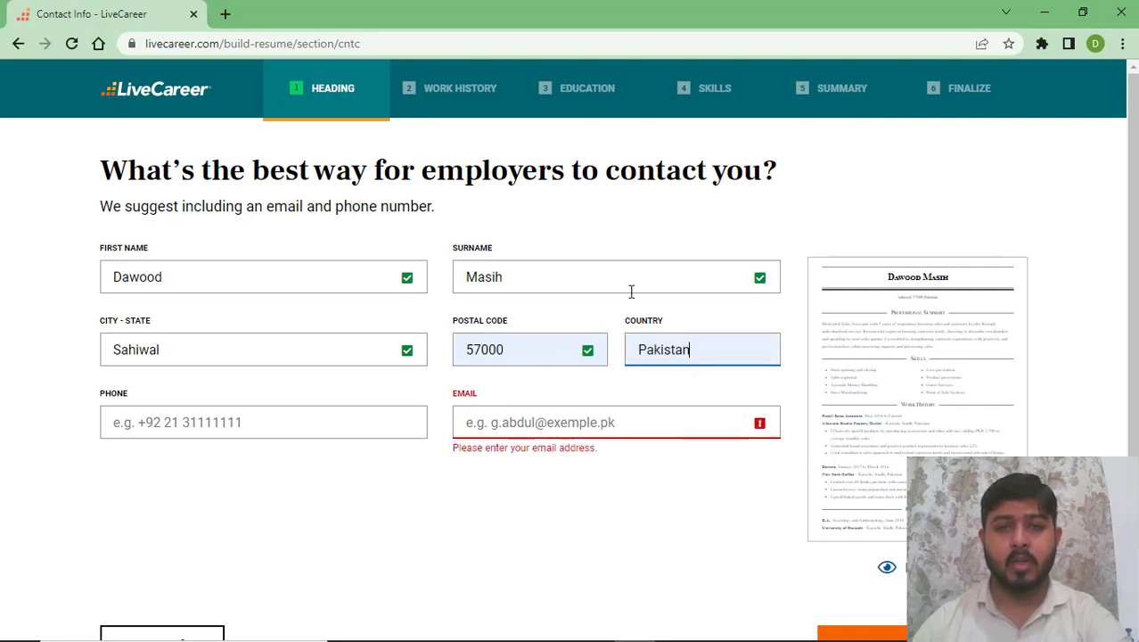
click(375, 415)
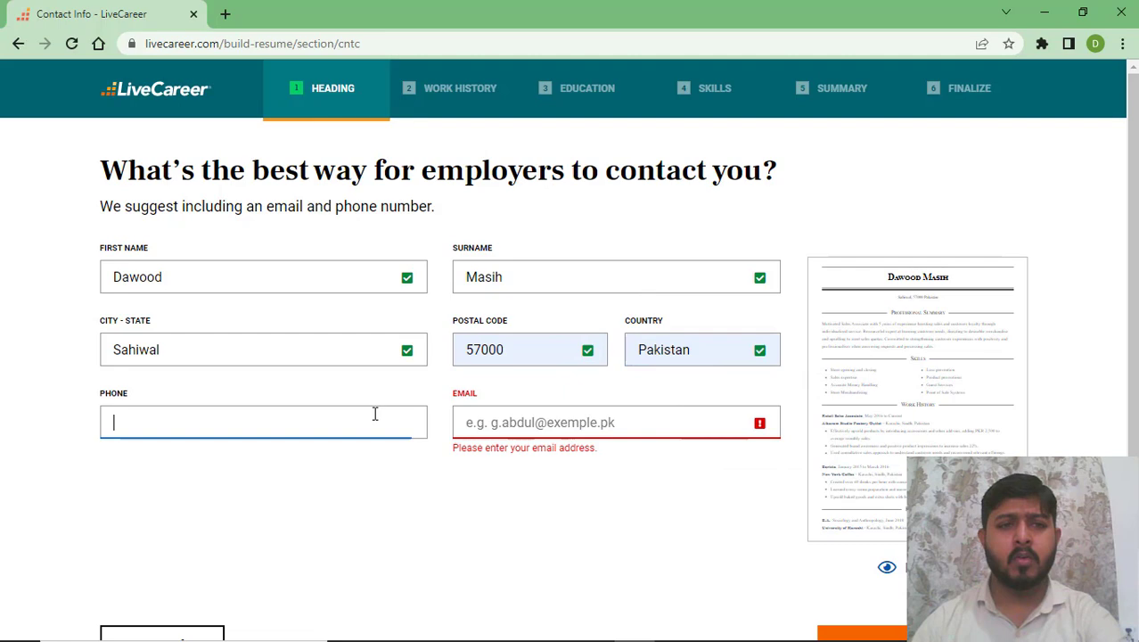
click(614, 423)
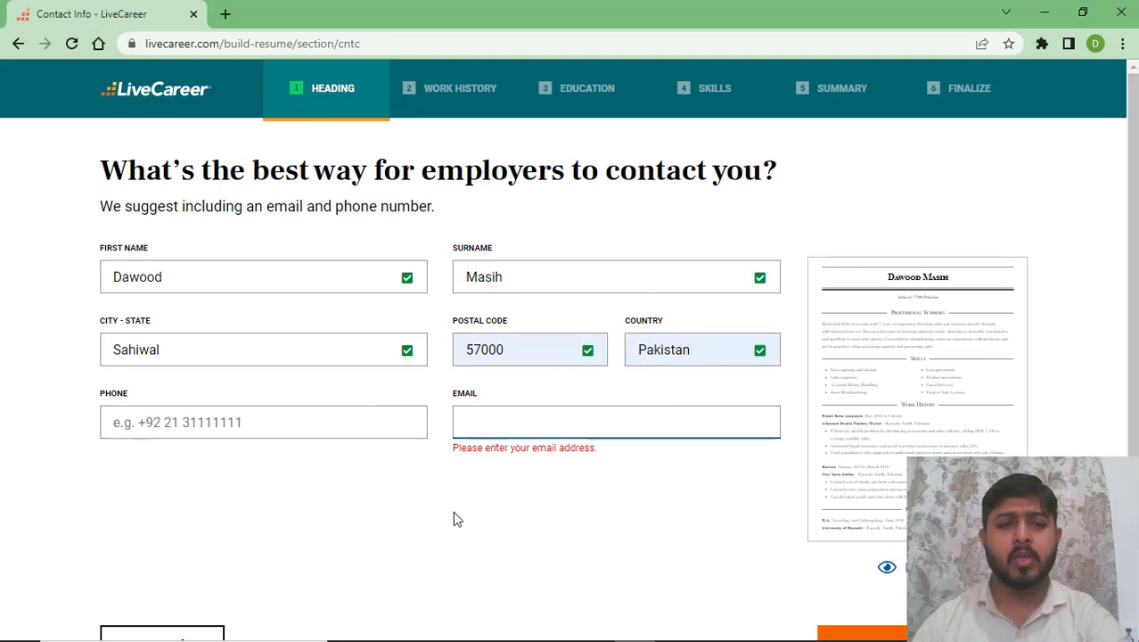
scroll(453, 511, down, 1)
scroll(685, 435, up, 1)
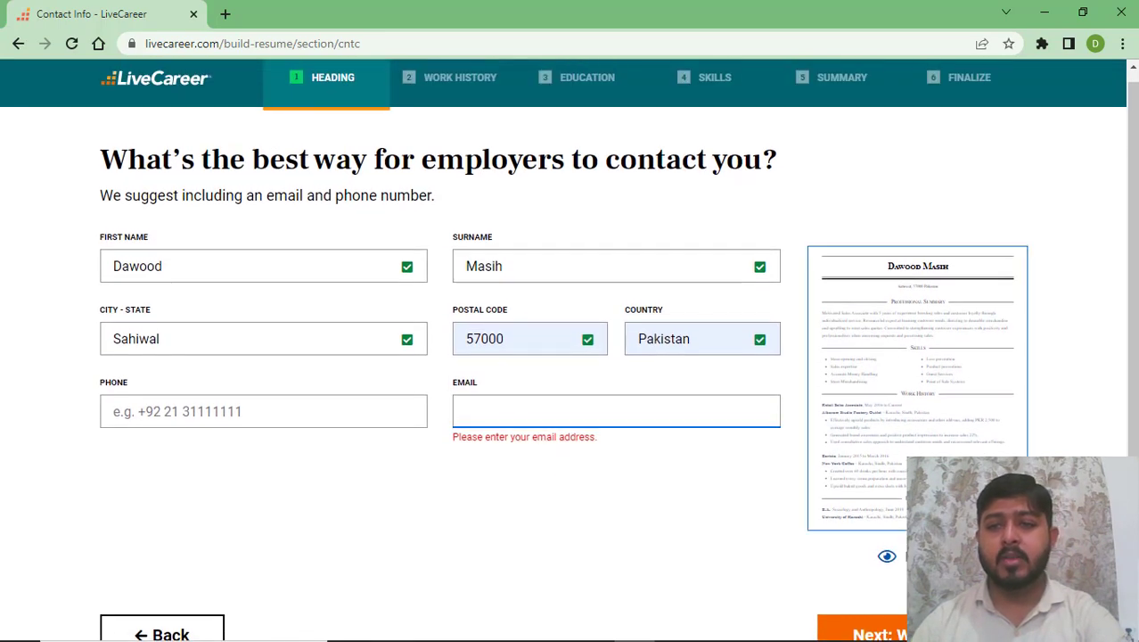
- Open the enlarged resume preview showing the name heading and Sahiwal, 57000 Pakistan
click(886, 555)
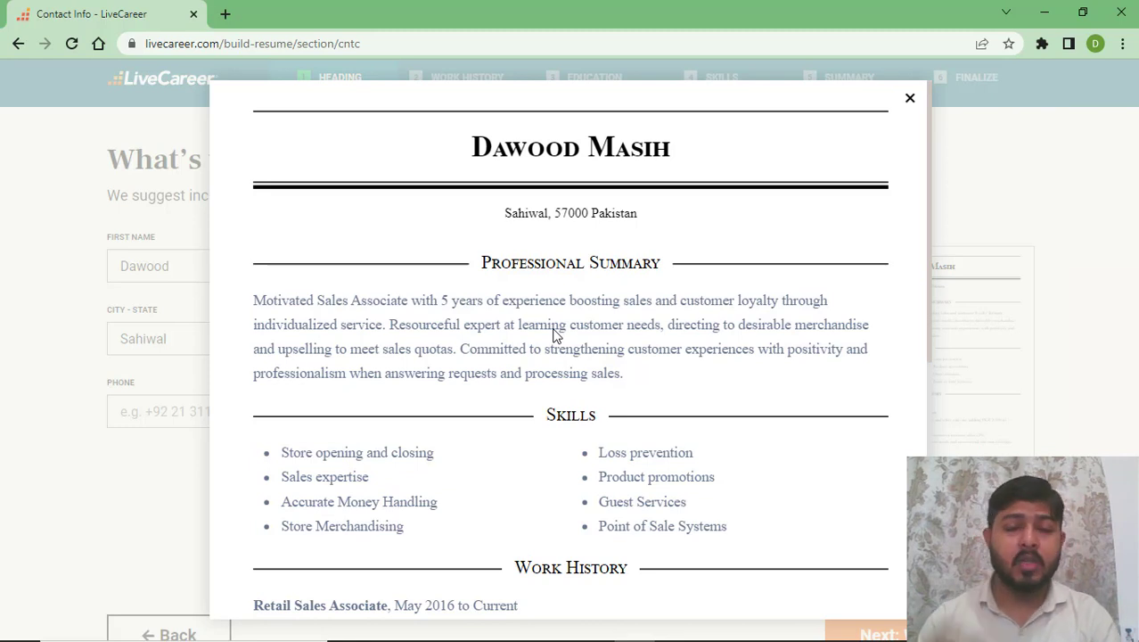
- Close the enlarged preview, reopen it briefly, then close it again
click(910, 102)
scroll(856, 401, down, 1)
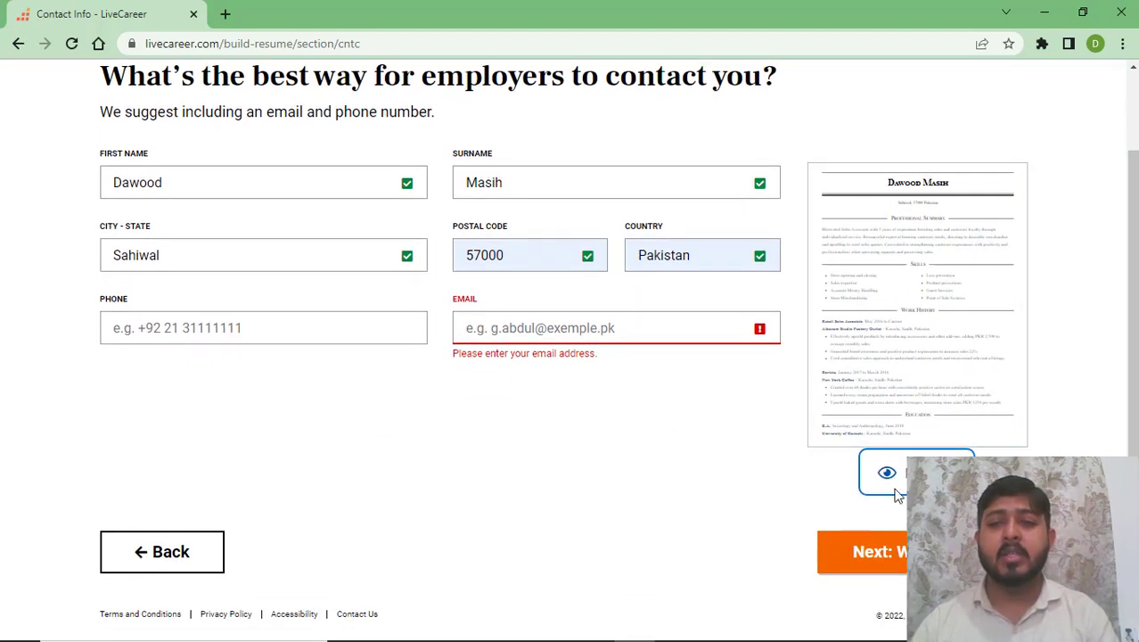
click(937, 473)
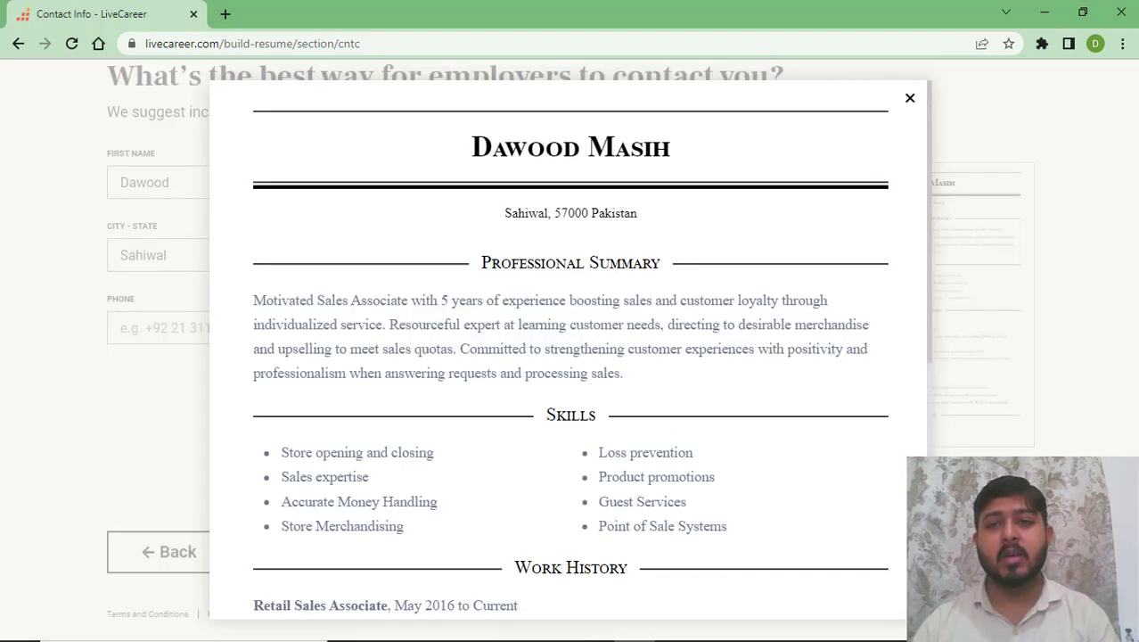
click(908, 100)
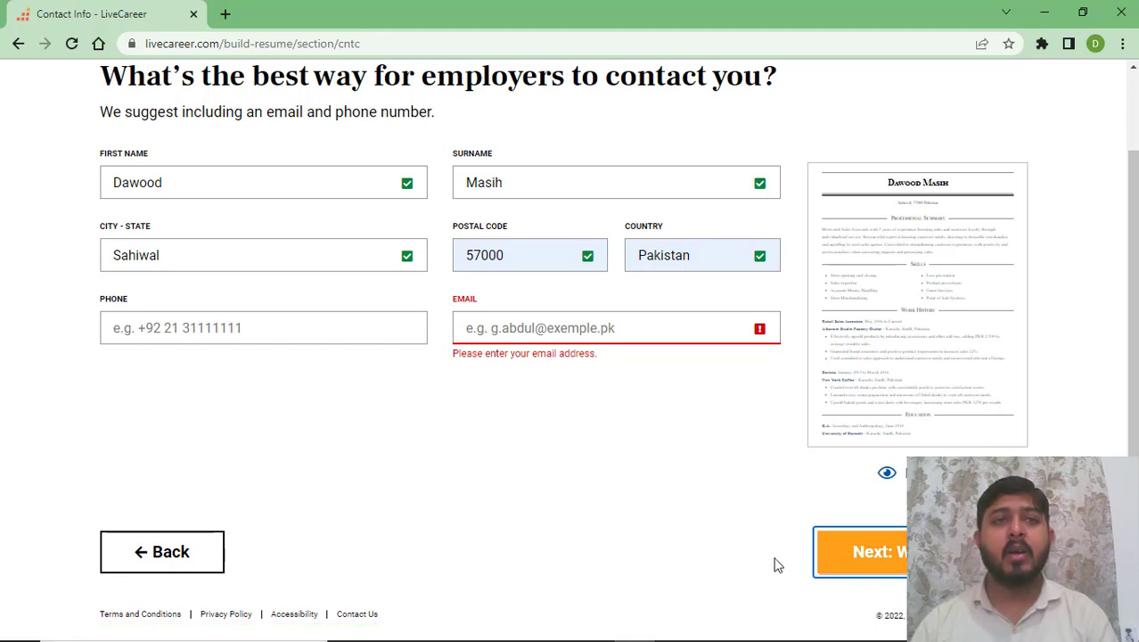
scroll(776, 565, up, 2)
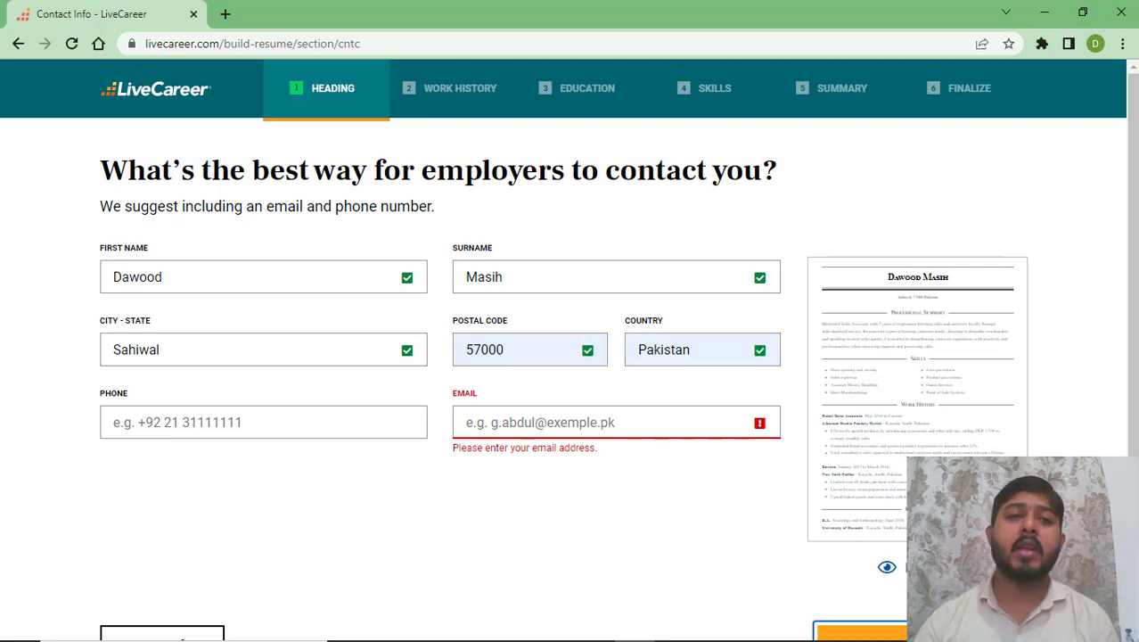
mouse_move(863, 639)
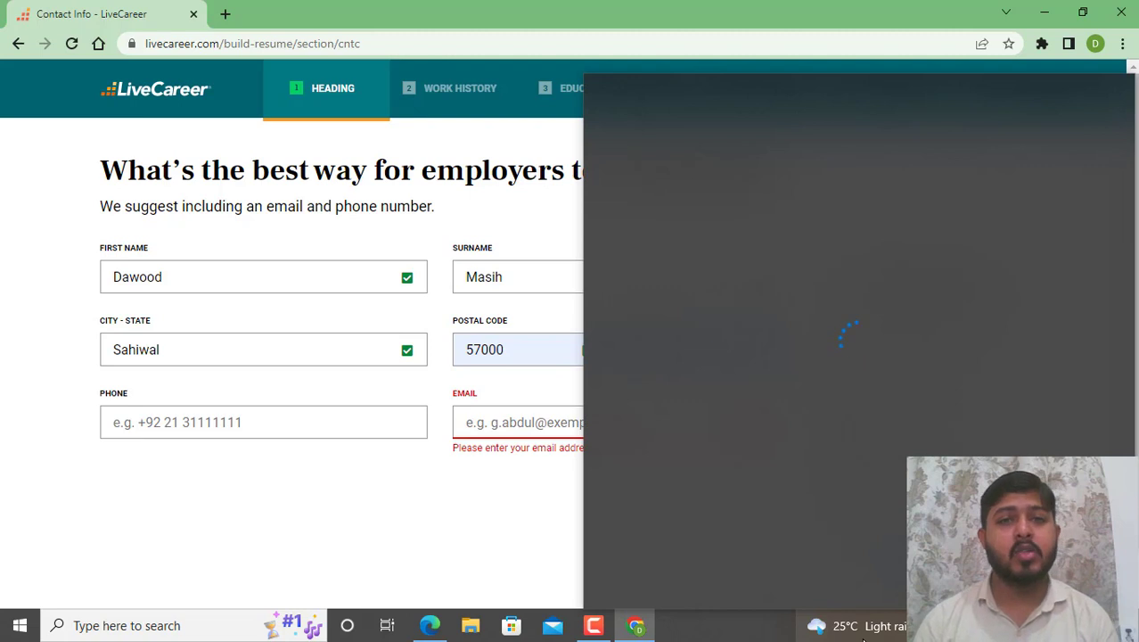